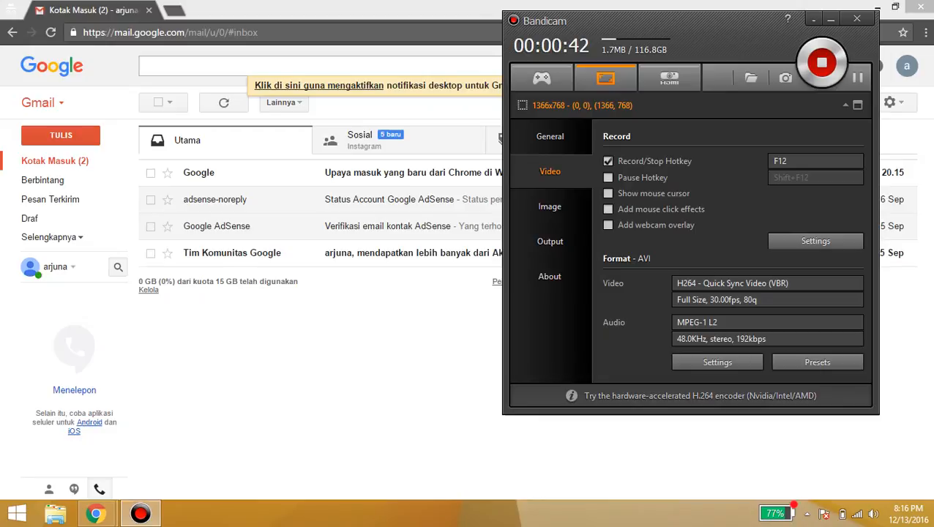
Drag the Bandicam recorder window further left while recording continues
{"action": "left_click_drag", "start_coordinate": [658, 20], "coordinate": [540, 36]}
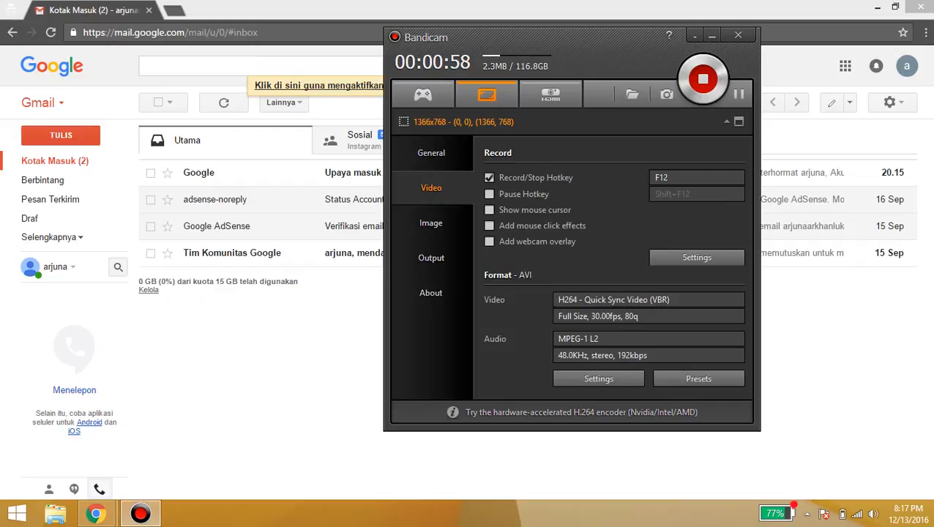
In a new incognito window, search WORDPRESS and open the WordPress.com result
{"action": "key", "text": "alt+Tab"}
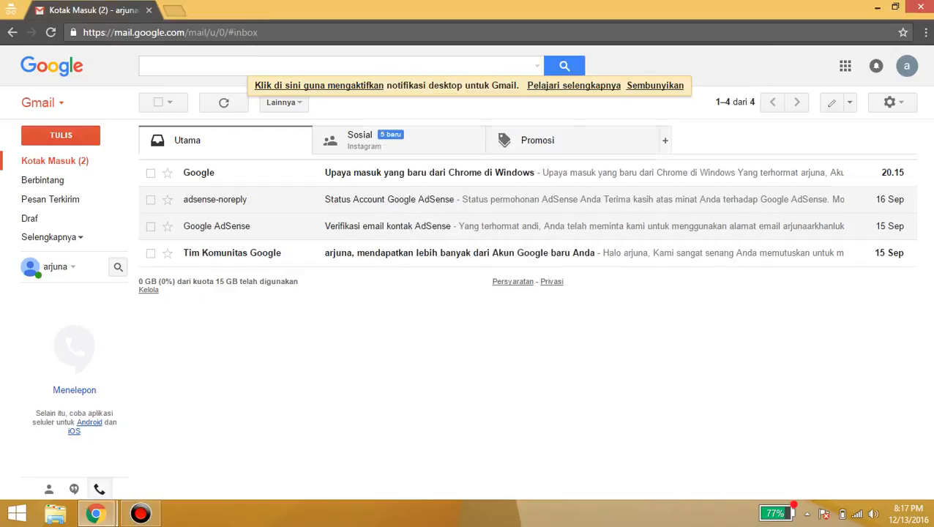
{"action": "key", "text": "ctrl+shift+n"}
{"action": "type", "text": "WOR"}
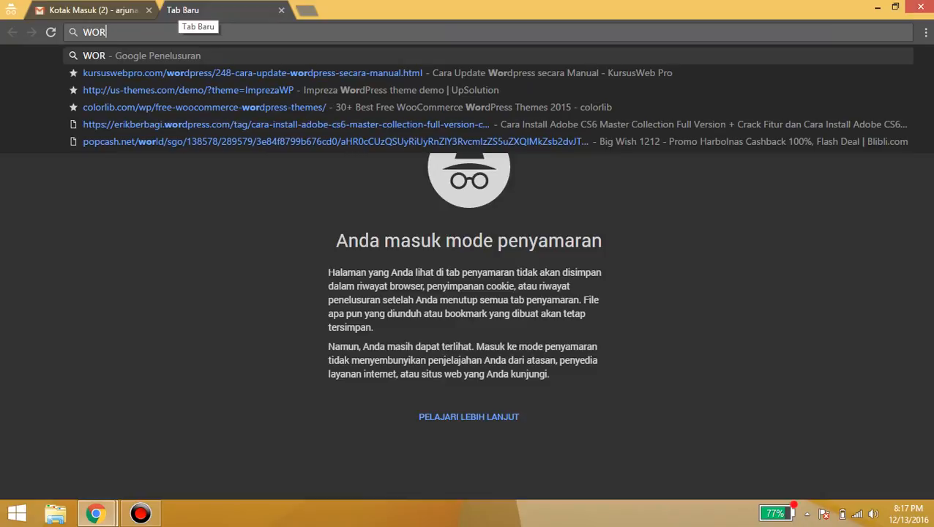
{"action": "type", "text": "PE"}
{"action": "key", "text": "BackSpace"}
{"action": "key", "text": "BackSpace"}
{"action": "type", "text": "D"}
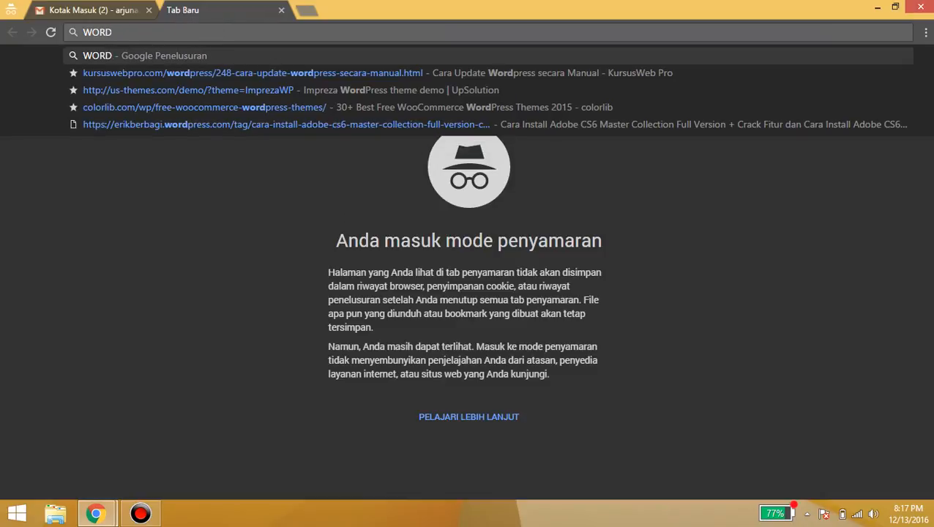
{"action": "type", "text": "PRESS"}
{"action": "key", "text": "Return"}
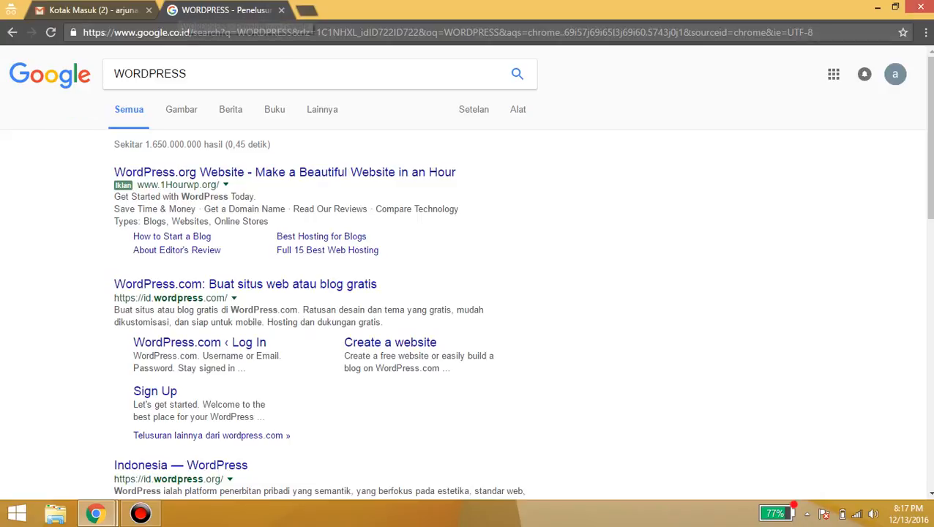
{"action": "left_click", "coordinate": [322, 284]}
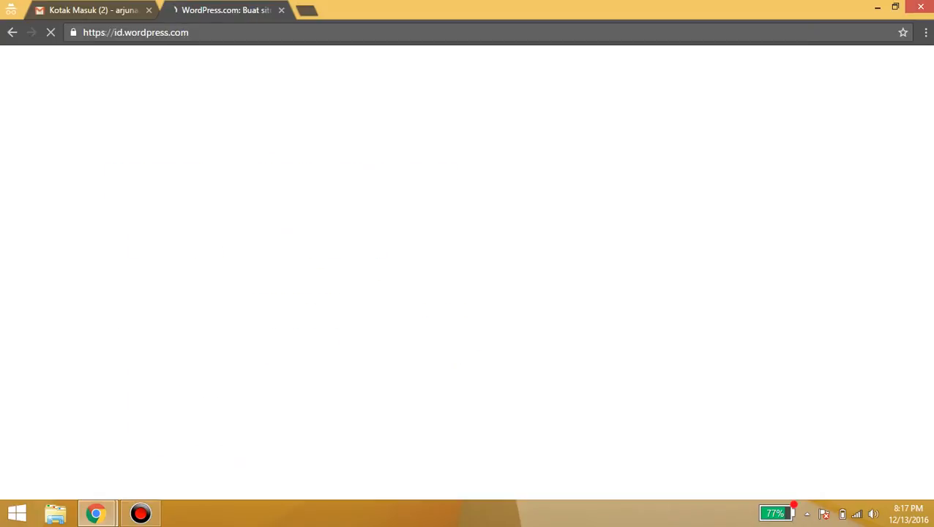
Search blogger in a new tab, compare it with WordPress.com, then open an empty tab
{"action": "key", "text": "ctrl+t"}
{"action": "type", "text": "BLO"}
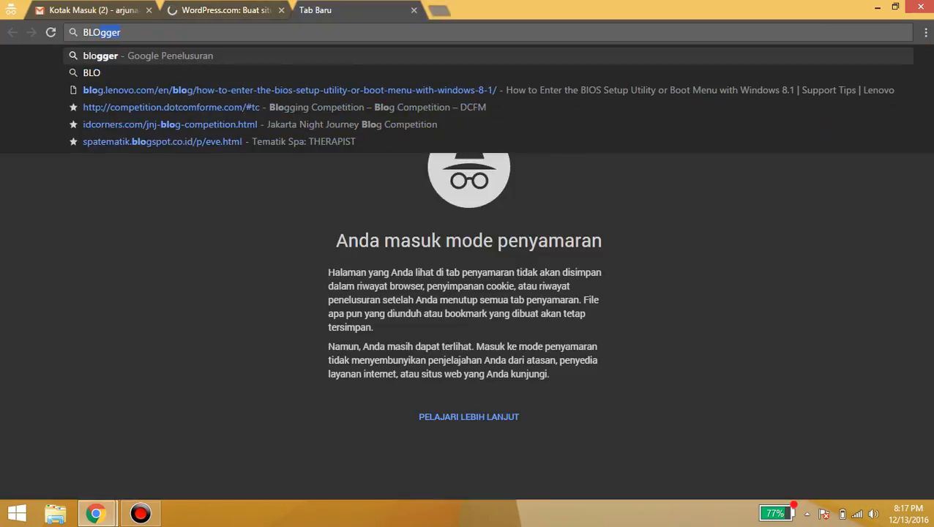
{"action": "type", "text": "GGE"}
{"action": "key", "text": "Return"}
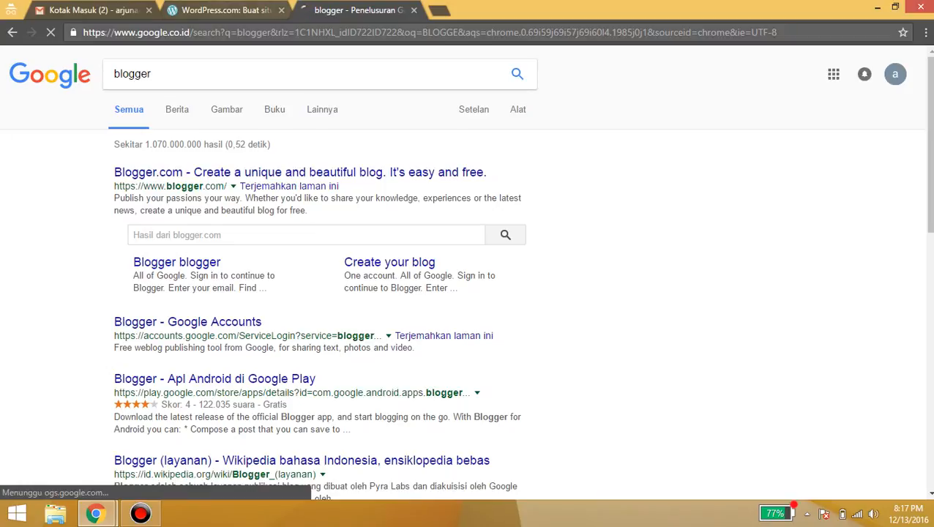
{"action": "left_click", "coordinate": [226, 11]}
{"action": "left_click", "coordinate": [359, 10]}
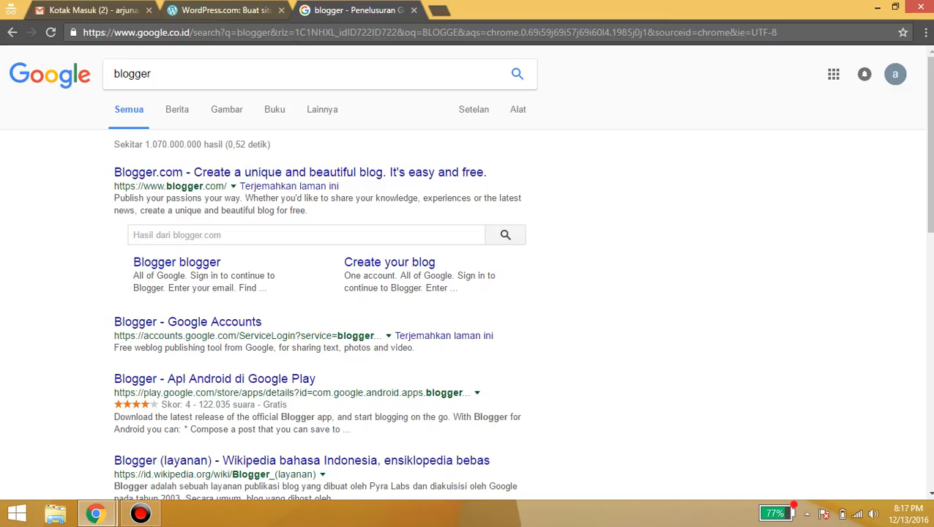
{"action": "left_click", "coordinate": [234, 10]}
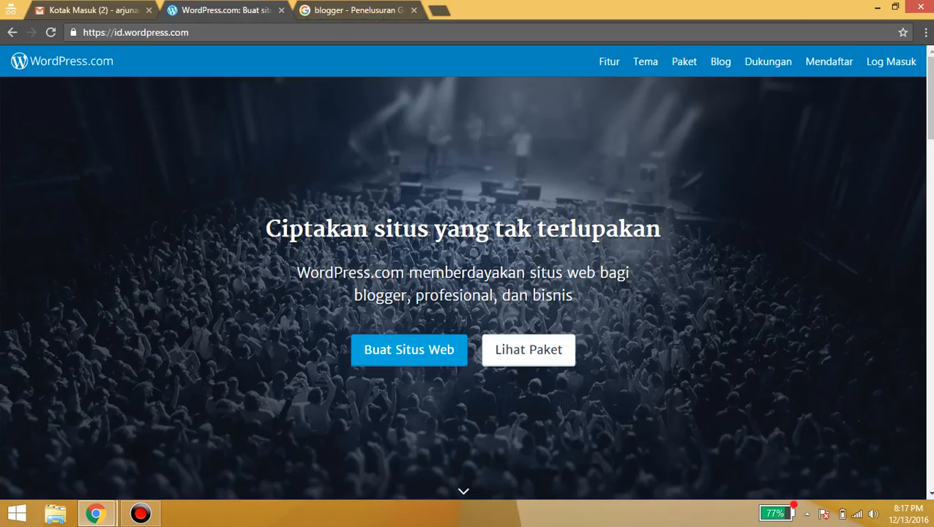
{"action": "left_click", "coordinate": [364, 10]}
{"action": "left_click", "coordinate": [233, 10]}
{"action": "left_click", "coordinate": [359, 10]}
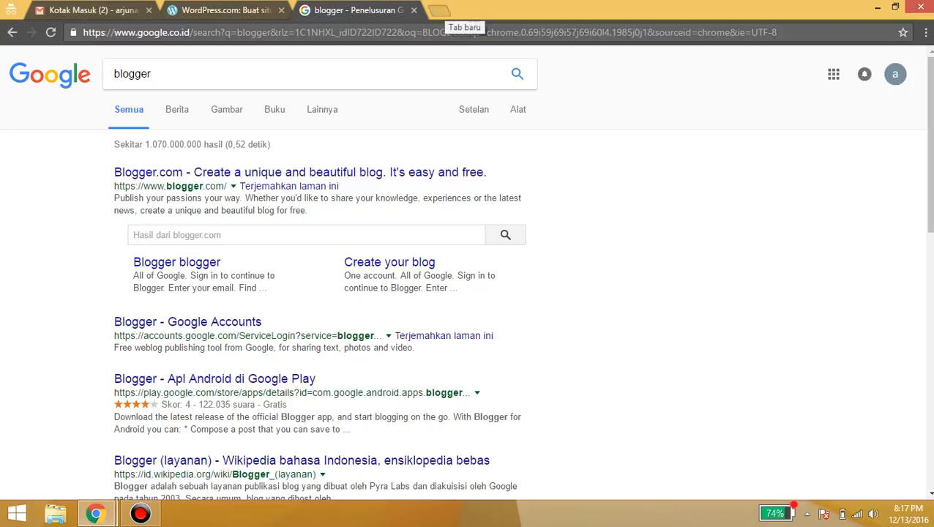
{"action": "left_click", "coordinate": [439, 10]}
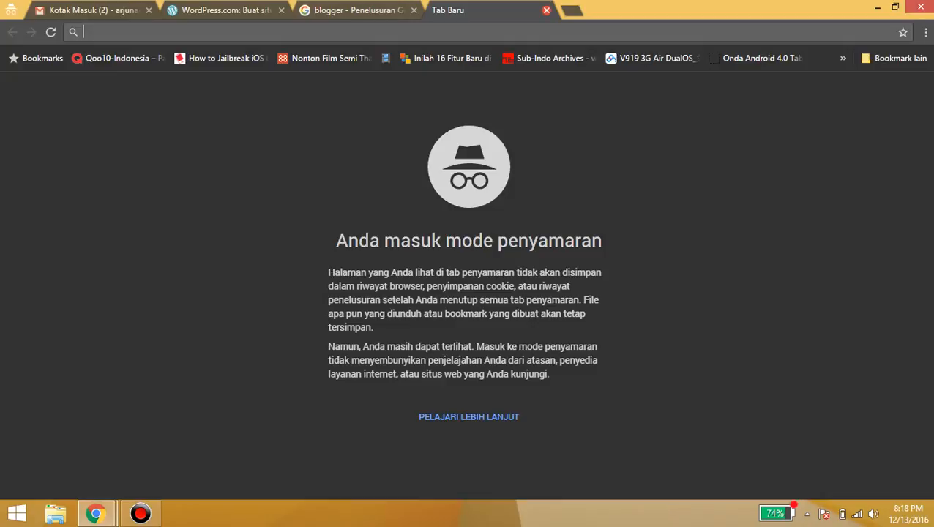
Search 'BLOG ITU APA', highlight the blog definition, then return to the blogger results
{"action": "type", "text": "BLOG "}
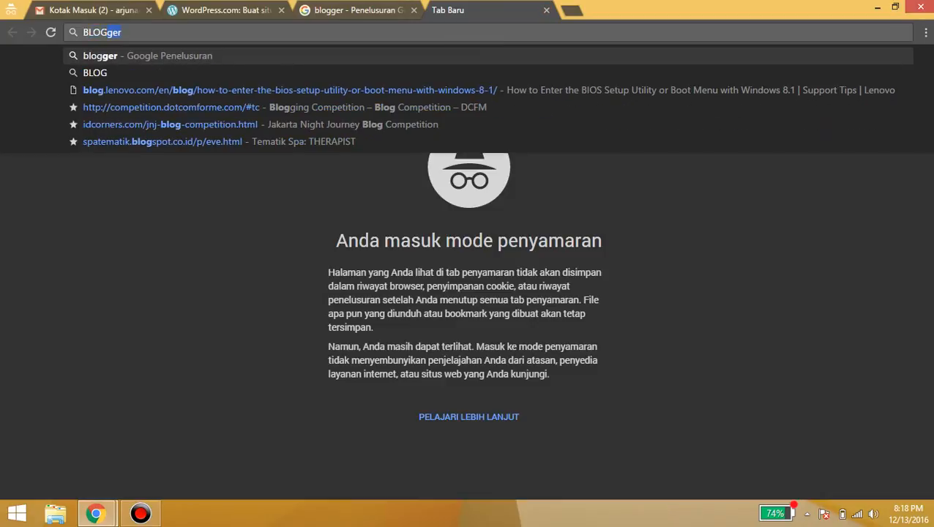
{"action": "type", "text": "ITU APA"}
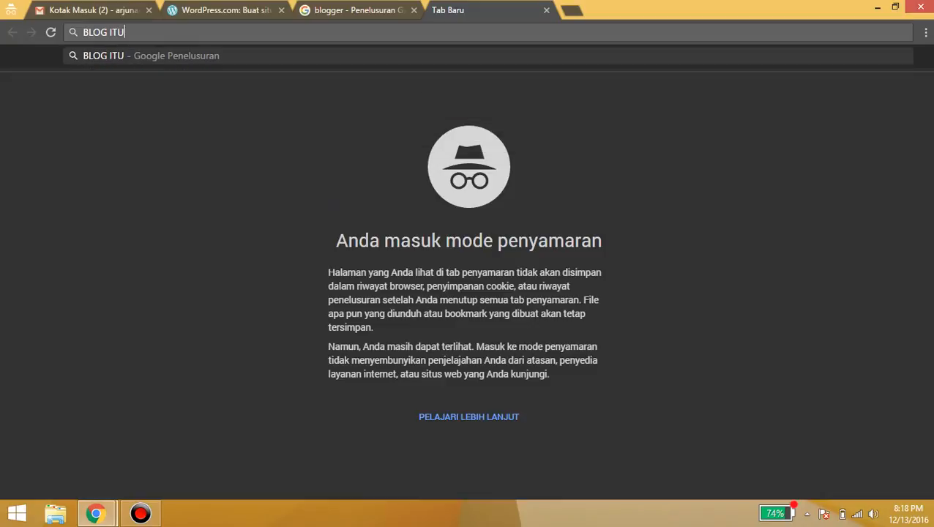
{"action": "key", "text": "Return"}
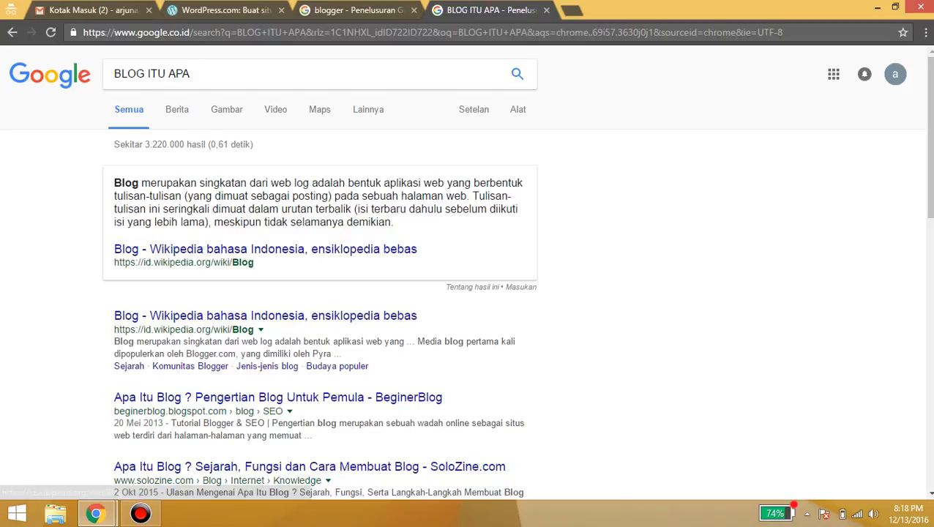
{"action": "left_click", "coordinate": [265, 250]}
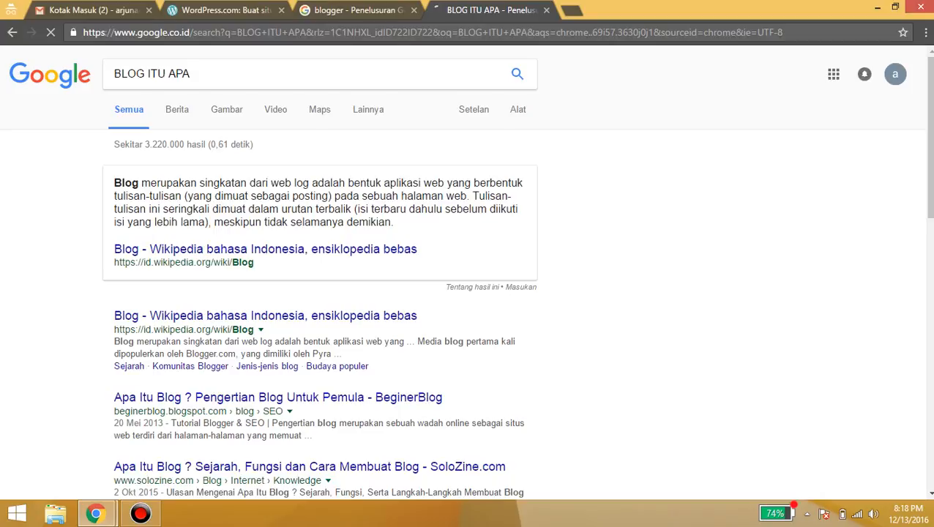
{"action": "left_click_drag", "start_coordinate": [334, 209], "coordinate": [391, 222]}
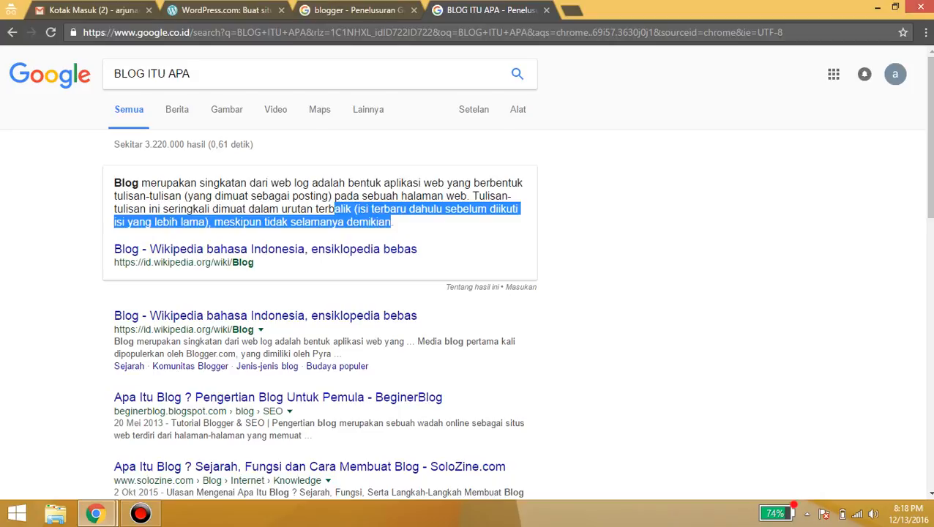
{"action": "left_click_drag", "start_coordinate": [334, 209], "coordinate": [288, 209]}
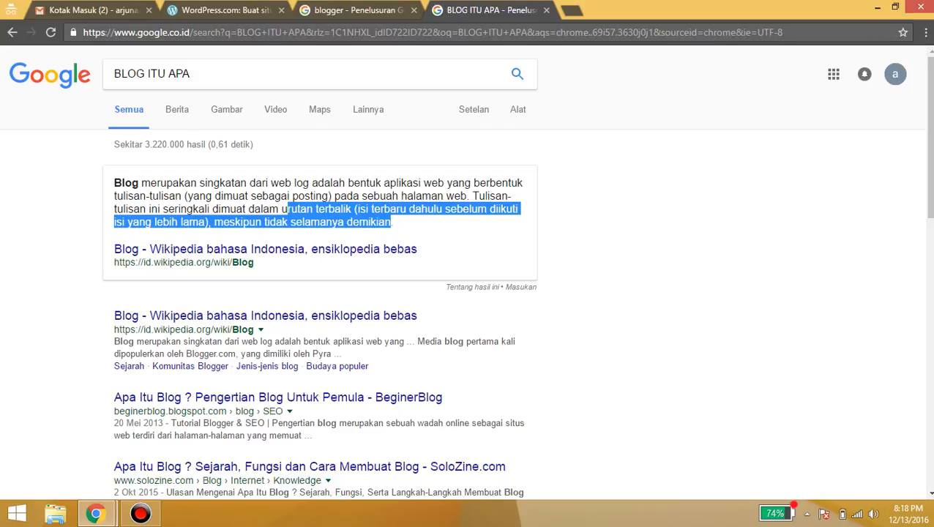
{"action": "left_click_drag", "start_coordinate": [288, 209], "coordinate": [282, 209]}
{"action": "left_click", "coordinate": [356, 10]}
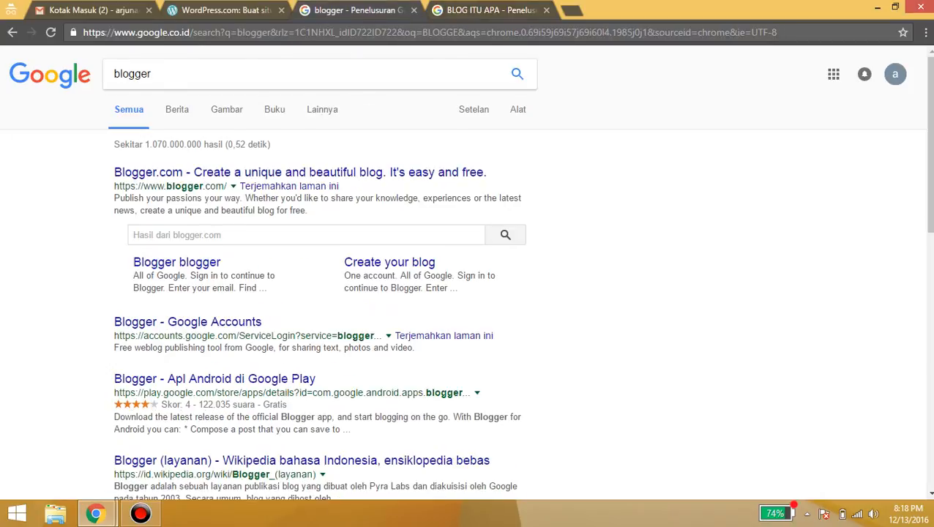
Flip through the open tabs and settle on the WordPress.com homepage
{"action": "left_click", "coordinate": [483, 11]}
{"action": "left_click", "coordinate": [229, 11]}
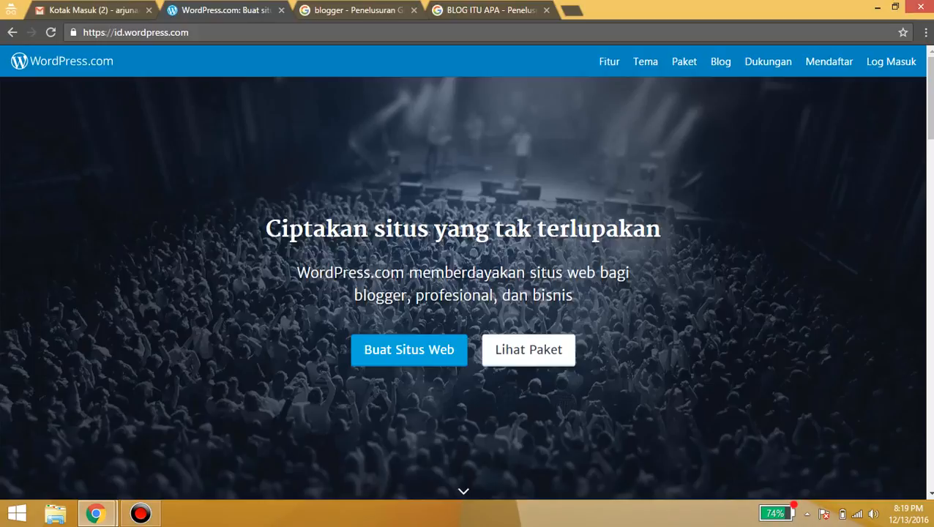
{"action": "key", "text": "ctrl+Tab"}
{"action": "key", "text": "ctrl+shift+Tab"}
Highlight the WordPress.com tagline sentence, then open a new incognito tab
{"action": "left_click_drag", "start_coordinate": [356, 273], "coordinate": [374, 273]}
{"action": "left_click", "coordinate": [374, 273]}
{"action": "left_click_drag", "start_coordinate": [297, 273], "coordinate": [404, 272]}
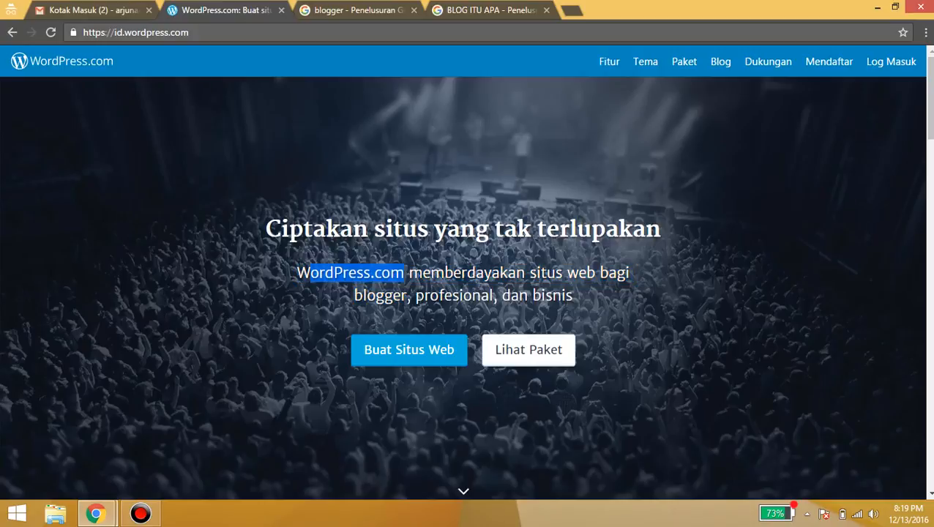
{"action": "left_click_drag", "start_coordinate": [308, 273], "coordinate": [296, 272]}
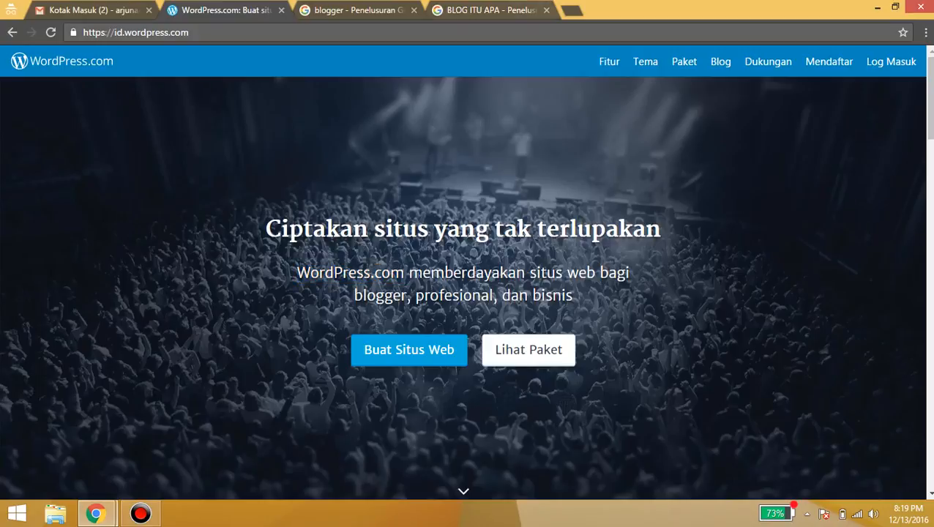
{"action": "key", "text": "ctrl+t"}
Load wordpress.org in the new tab, then return to the WordPress.com tab
{"action": "type", "text": "WORDPRESS/"}
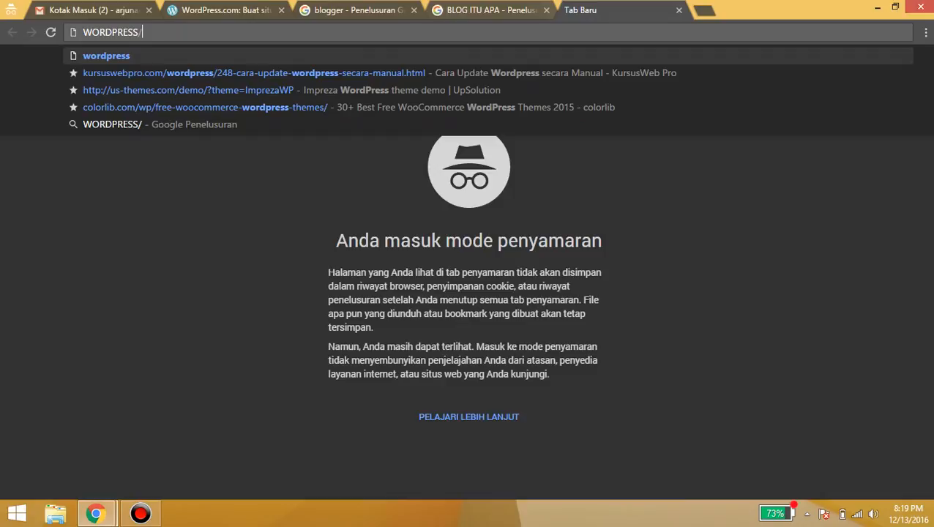
{"action": "key", "text": "BackSpace"}
{"action": "type", "text": ".I"}
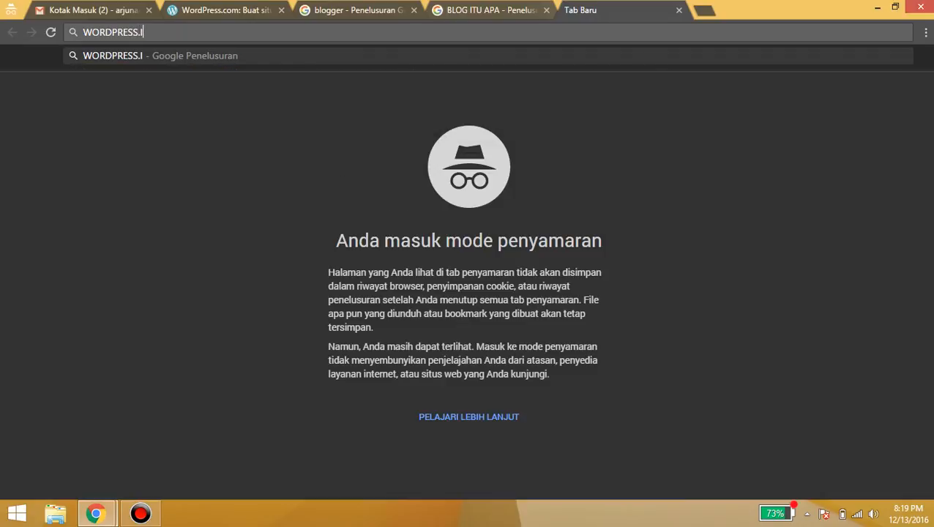
{"action": "key", "text": "BackSpace"}
{"action": "type", "text": "ORG"}
{"action": "key", "text": "Return"}
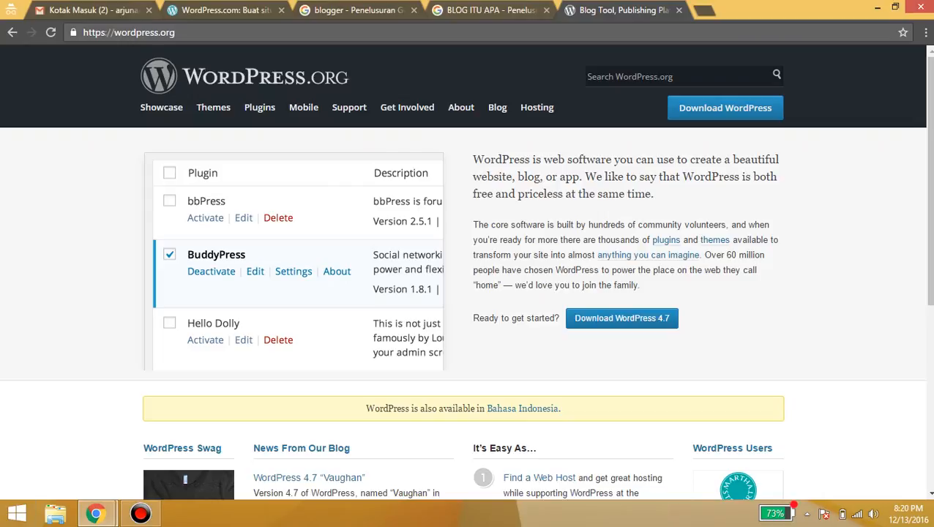
{"action": "left_click", "coordinate": [225, 10]}
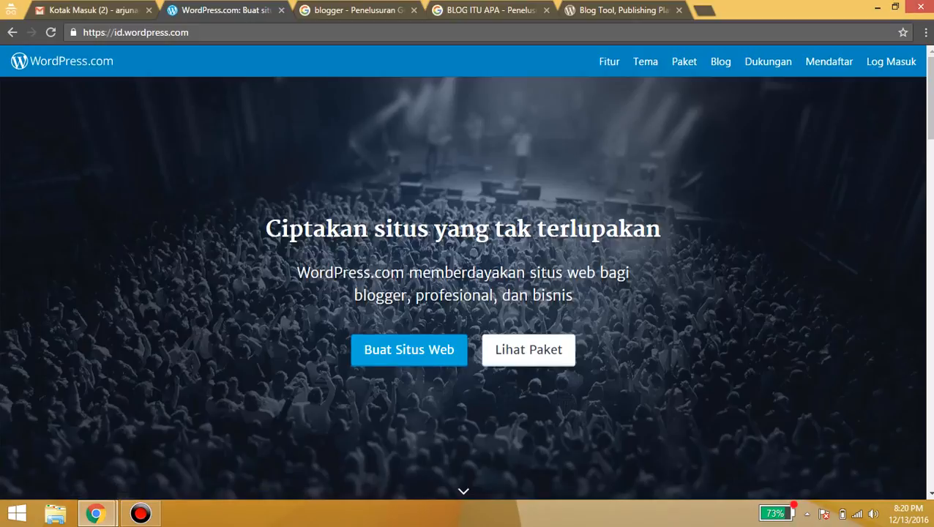
Start creating a new WordPress.com website, briefly checking the Gmail inbox categories
{"action": "left_click", "coordinate": [180, 32]}
{"action": "left_click", "coordinate": [408, 349]}
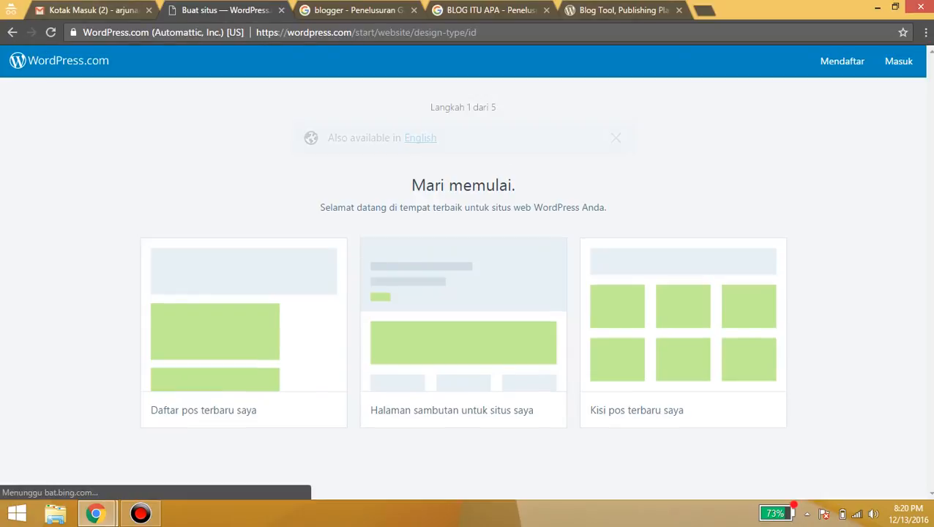
{"action": "left_click", "coordinate": [93, 10]}
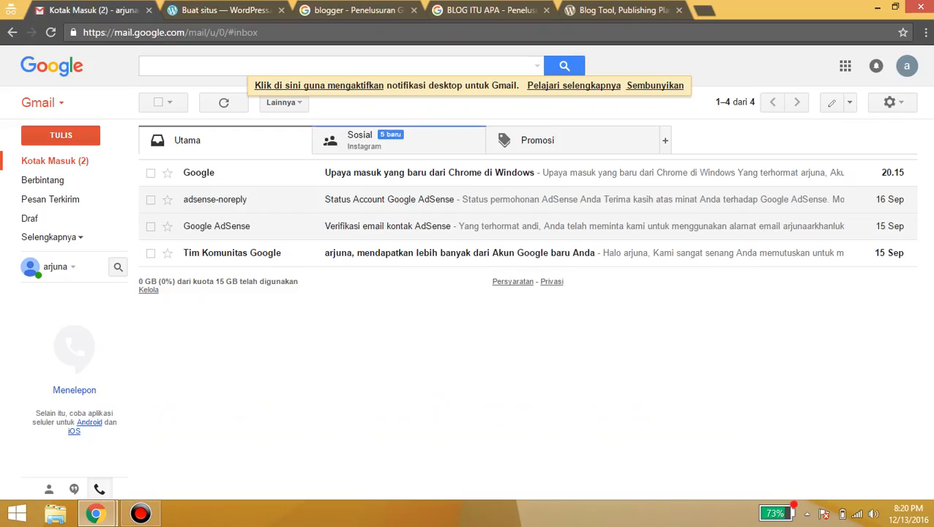
{"action": "left_click", "coordinate": [399, 140]}
{"action": "left_click", "coordinate": [225, 140]}
{"action": "left_click", "coordinate": [224, 10]}
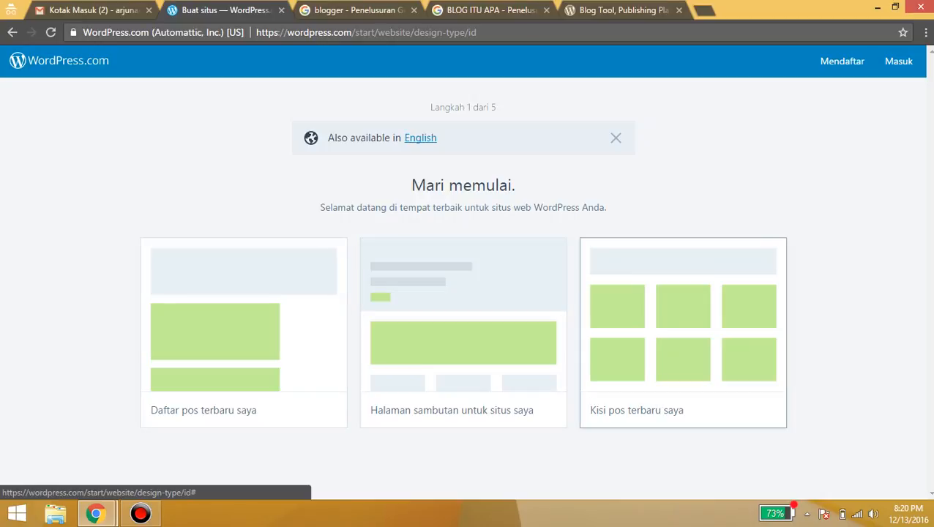
Pick the grid-of-latest-posts layout and the Cubic theme
{"action": "left_click", "coordinate": [683, 332]}
{"action": "scroll", "coordinate": [687, 220], "scroll_direction": "down", "scroll_amount": 2}
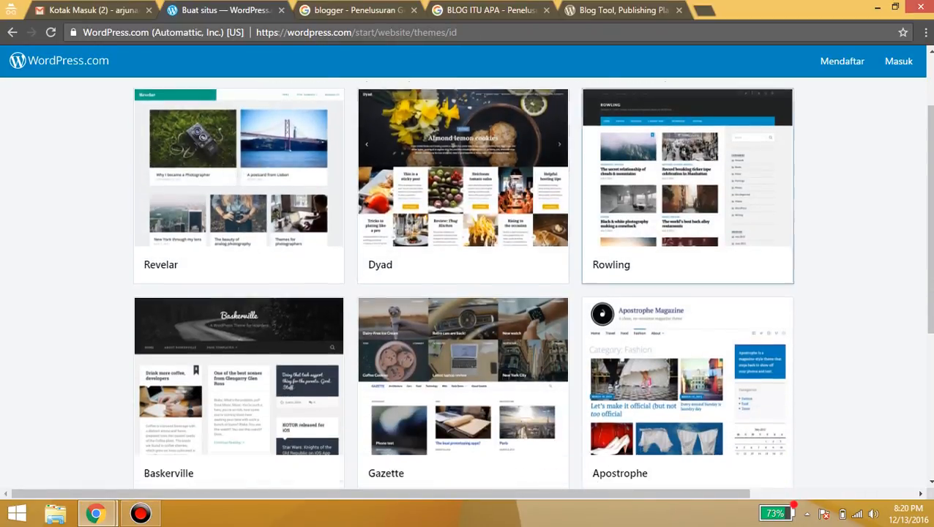
{"action": "scroll", "coordinate": [687, 248], "scroll_direction": "down", "scroll_amount": 1}
{"action": "scroll", "coordinate": [688, 257], "scroll_direction": "up", "scroll_amount": 2}
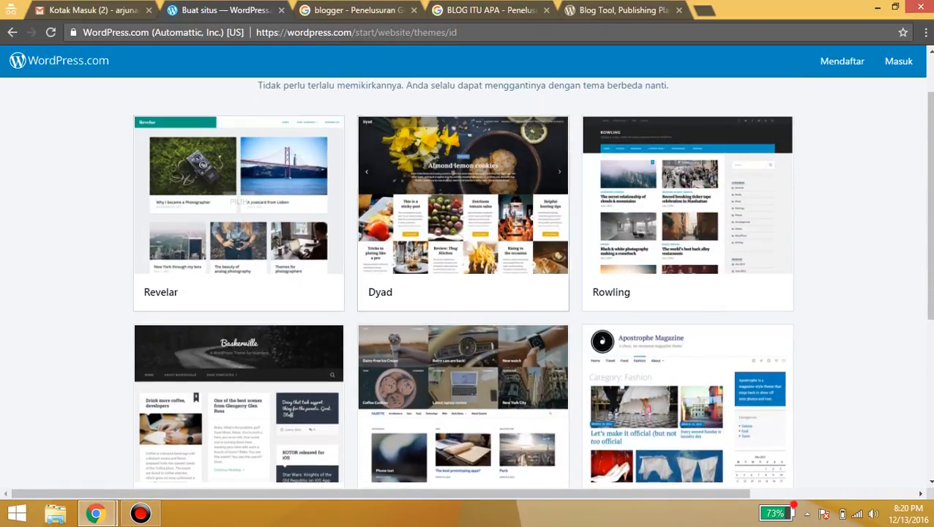
{"action": "scroll", "coordinate": [688, 220], "scroll_direction": "down", "scroll_amount": 3}
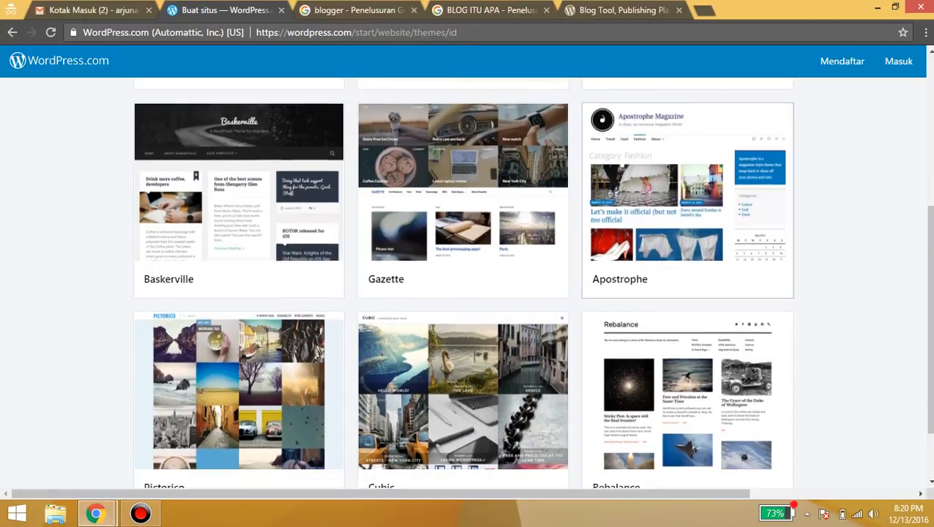
{"action": "scroll", "coordinate": [463, 329], "scroll_direction": "down", "scroll_amount": 1}
{"action": "left_click", "coordinate": [462, 315]}
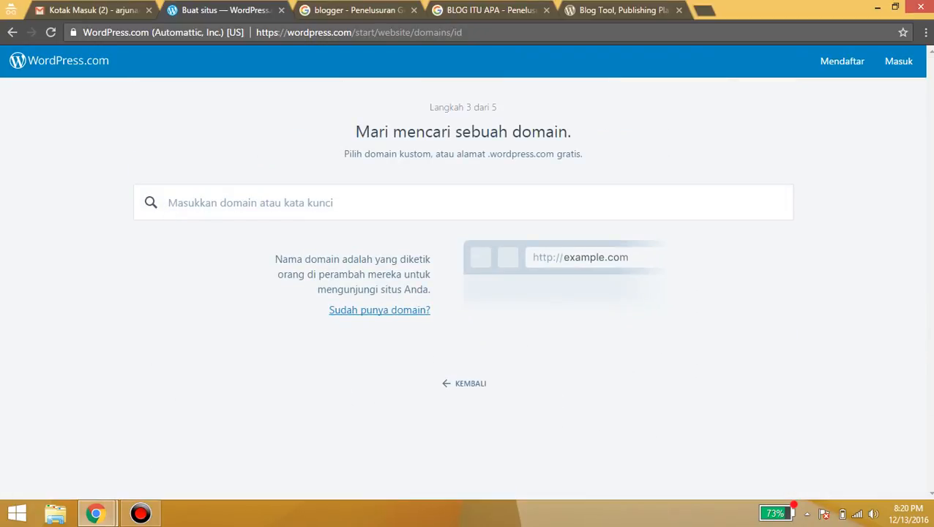
Search a domain with the blog's name, then take the free .wordpress.com address and free plan
{"action": "type", "text": "ar"}
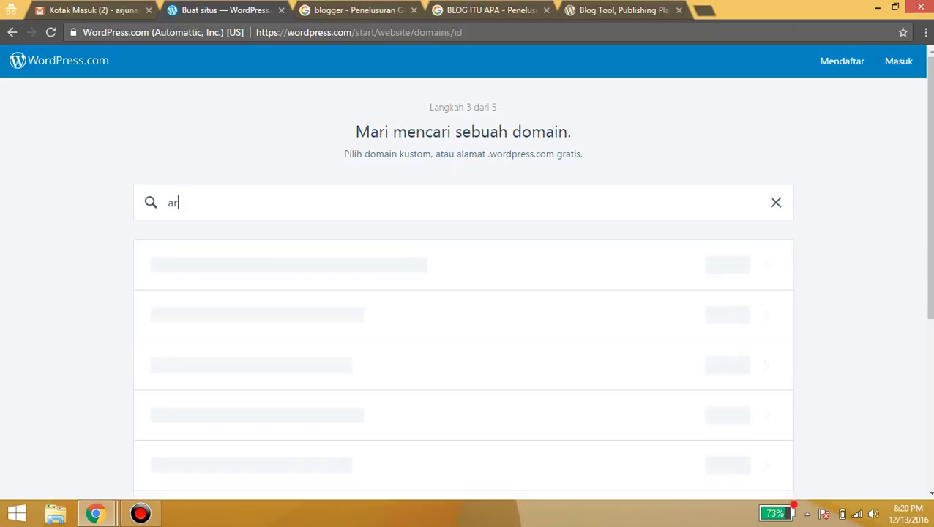
{"action": "type", "text": "junaarkhan"}
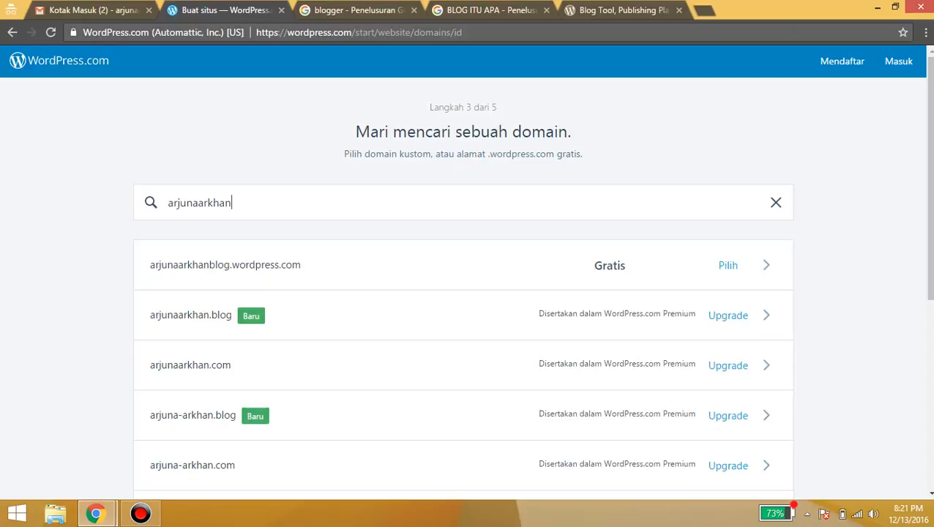
{"action": "scroll", "coordinate": [462, 256], "scroll_direction": "down", "scroll_amount": 1}
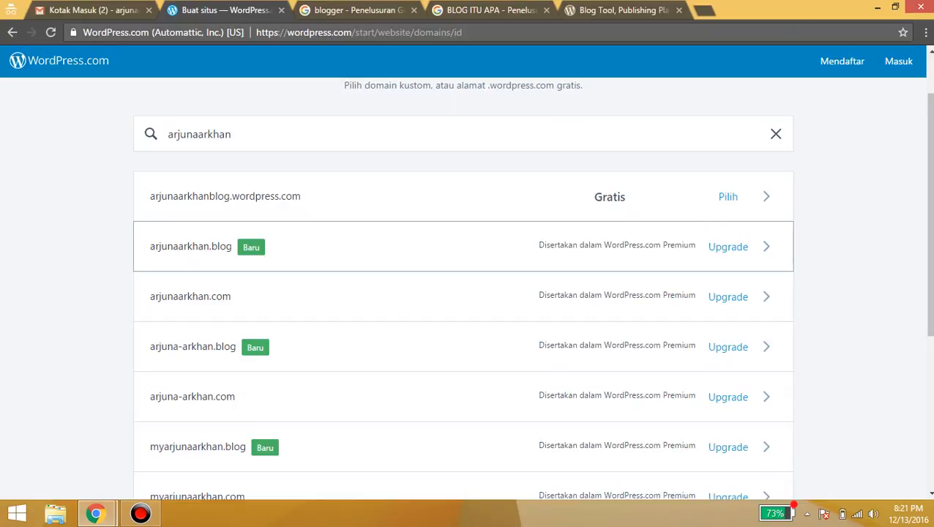
{"action": "left_click", "coordinate": [727, 197]}
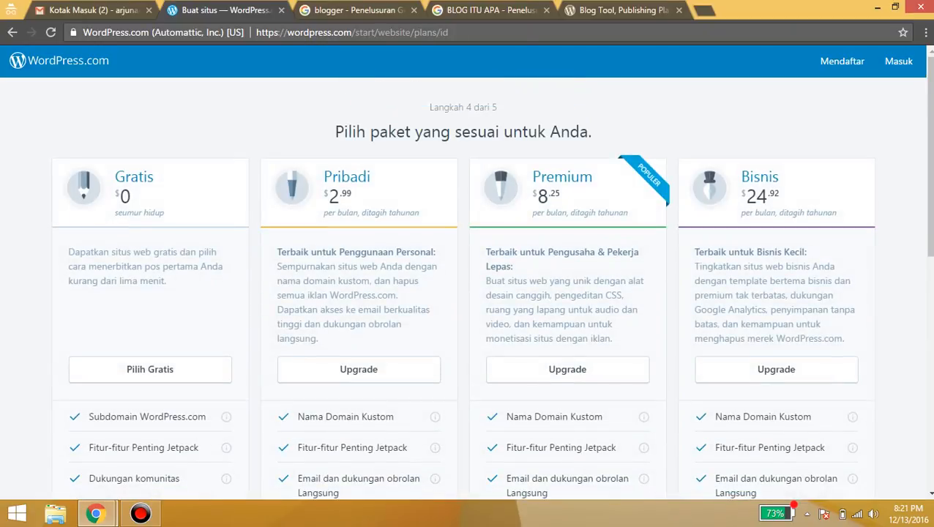
{"action": "scroll", "coordinate": [462, 288], "scroll_direction": "down", "scroll_amount": 1}
{"action": "scroll", "coordinate": [462, 288], "scroll_direction": "up", "scroll_amount": 1}
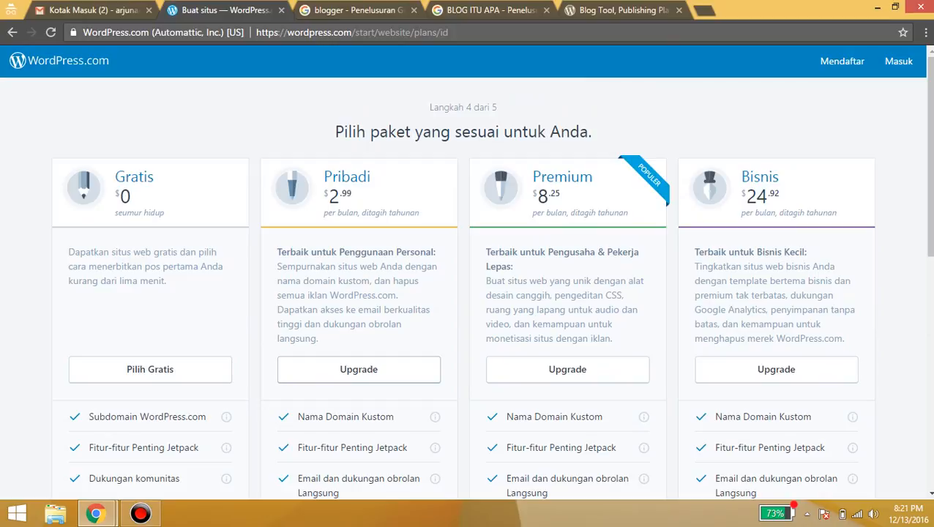
{"action": "left_click", "coordinate": [150, 368]}
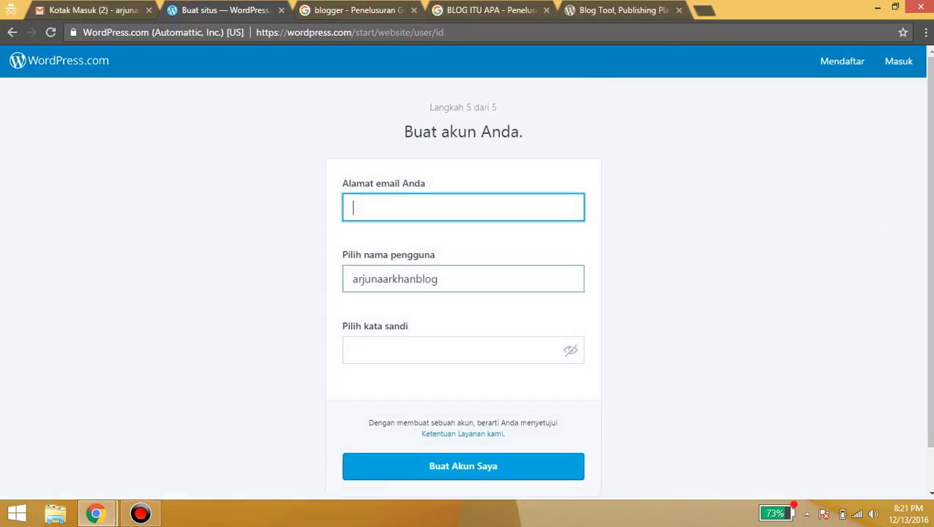
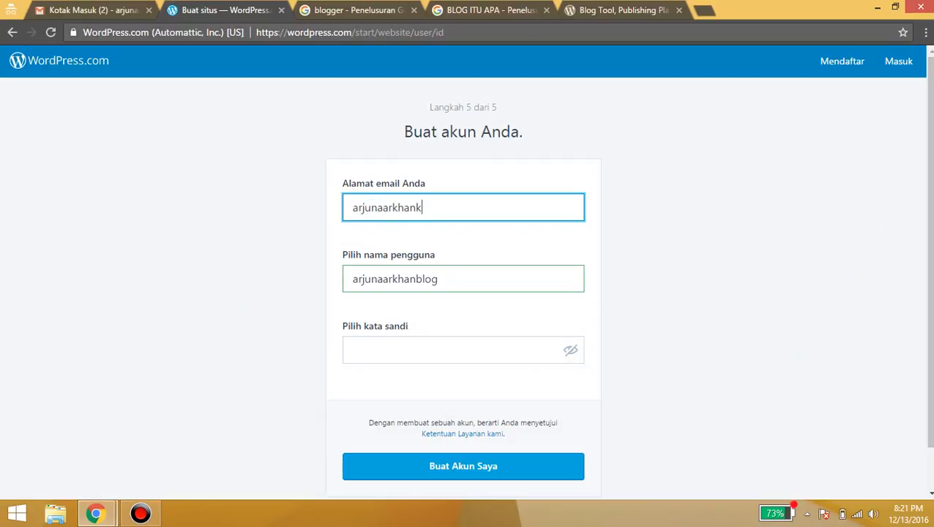
Fill the account form with the e-mail address and a password, then submit it
{"action": "key", "text": "Tab"}
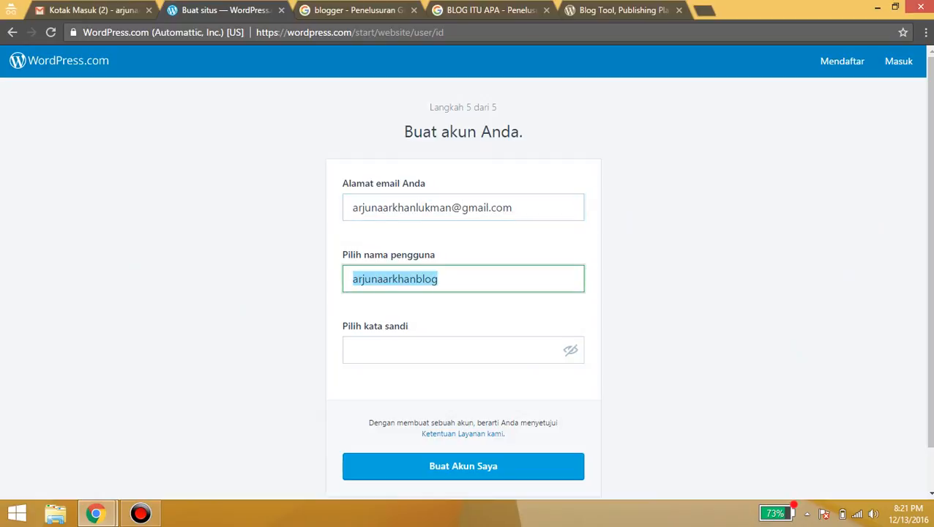
{"action": "key", "text": "Tab"}
{"action": "type", "text": "•••••••"}
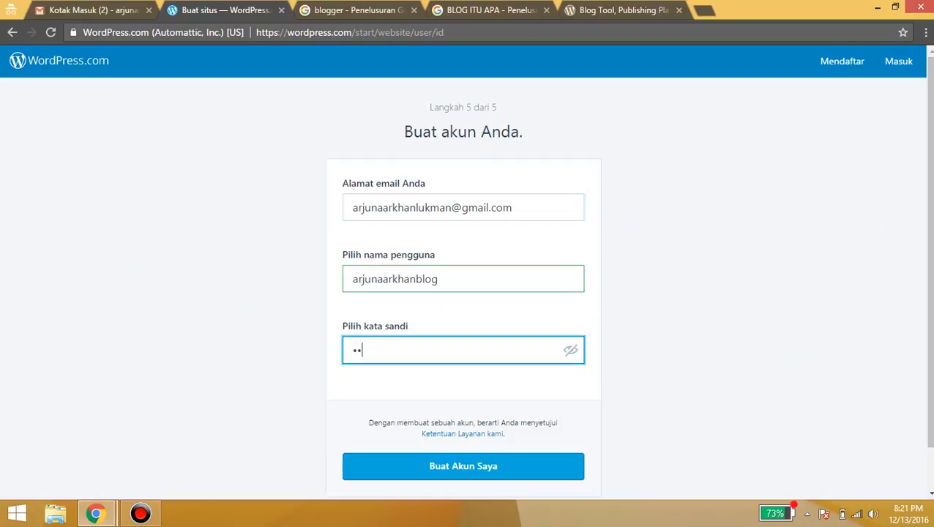
{"action": "type", "text": "••"}
{"action": "scroll", "coordinate": [464, 293], "scroll_direction": "down", "scroll_amount": 1}
{"action": "key", "text": "Return"}
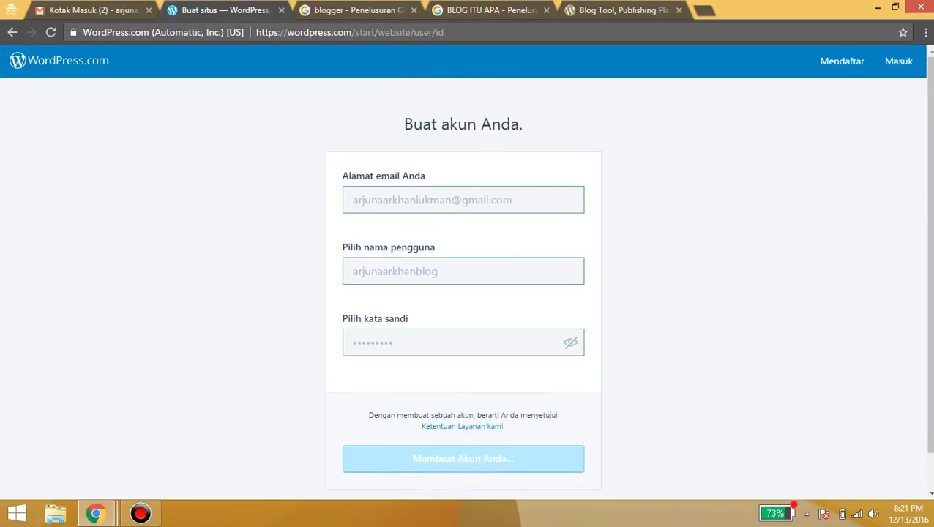
{"action": "scroll", "coordinate": [463, 292], "scroll_direction": "down", "scroll_amount": 1}
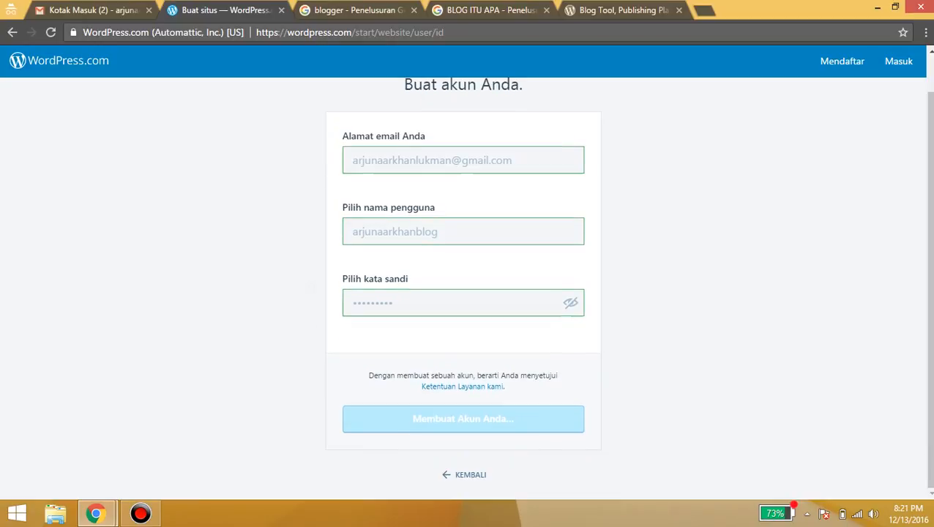
{"action": "scroll", "coordinate": [463, 293], "scroll_direction": "up", "scroll_amount": 1}
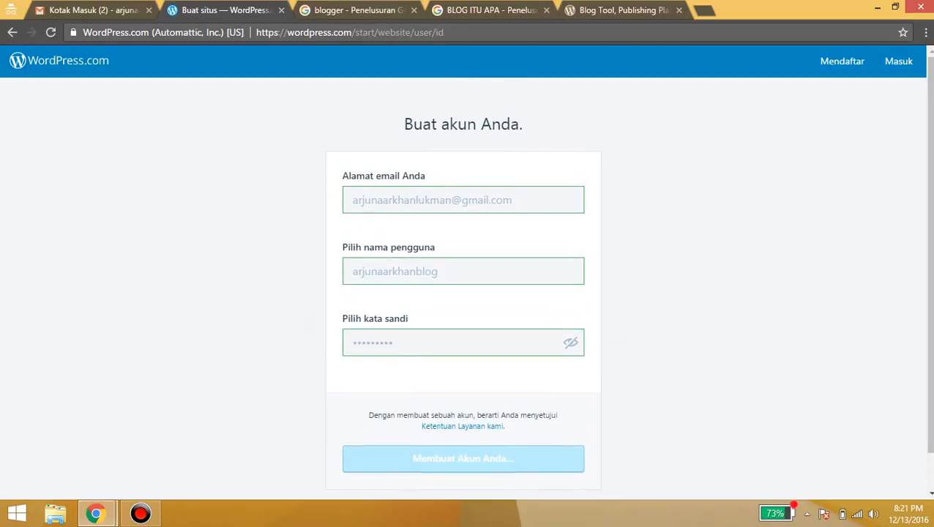
{"action": "scroll", "coordinate": [463, 293], "scroll_direction": "down", "scroll_amount": 1}
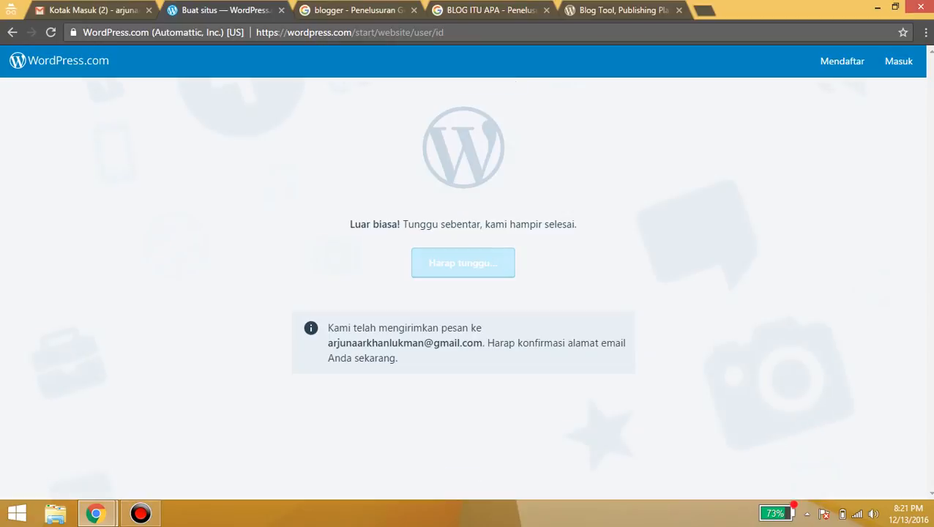
Refresh Gmail, open the WordPress.com activation e-mail, then return to the signup page
{"action": "left_click", "coordinate": [91, 10]}
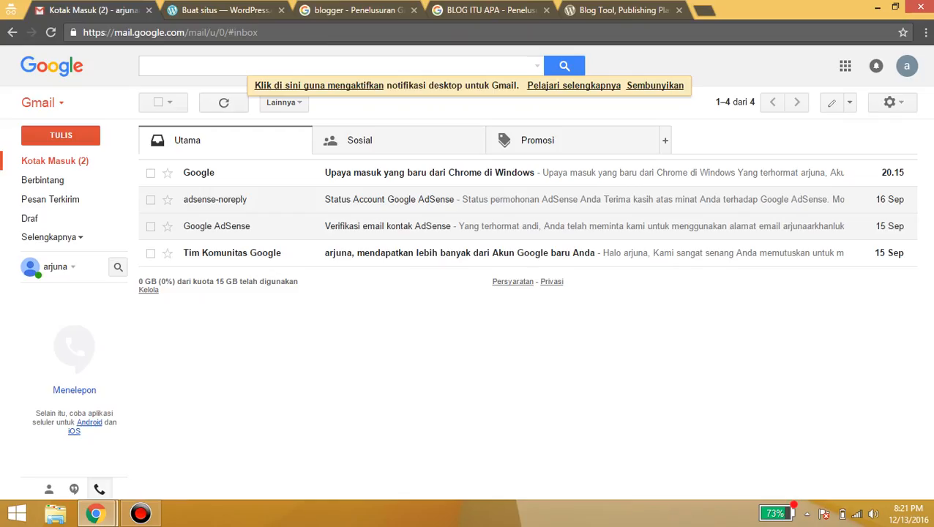
{"action": "left_click", "coordinate": [55, 161]}
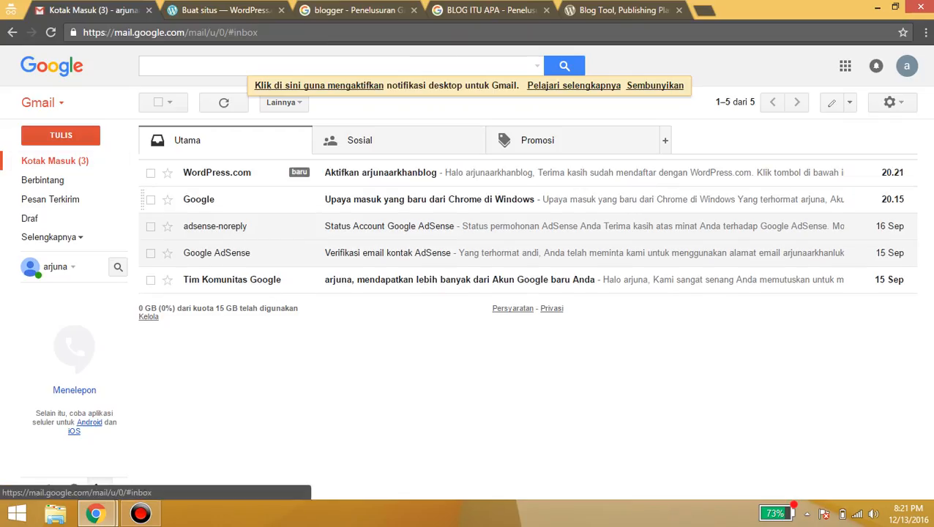
{"action": "left_click", "coordinate": [217, 173]}
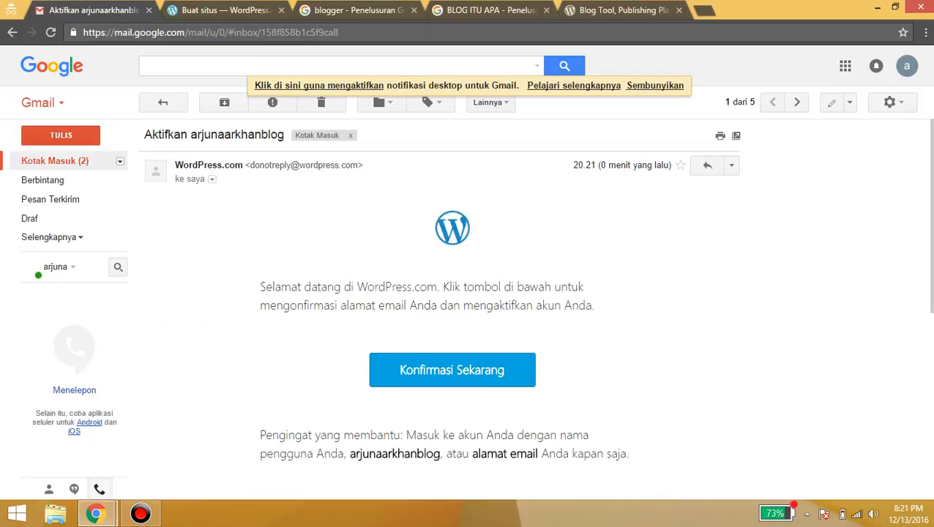
{"action": "left_click", "coordinate": [224, 10]}
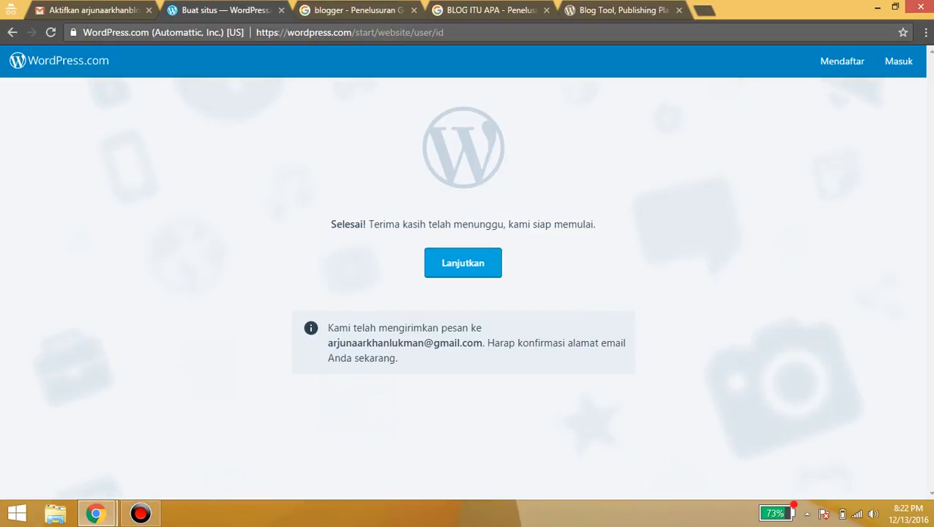
Confirm the e-mail via 'Konfirmasi Sekarang', then log in with the username and password
{"action": "left_click", "coordinate": [92, 10]}
{"action": "left_click", "coordinate": [451, 369]}
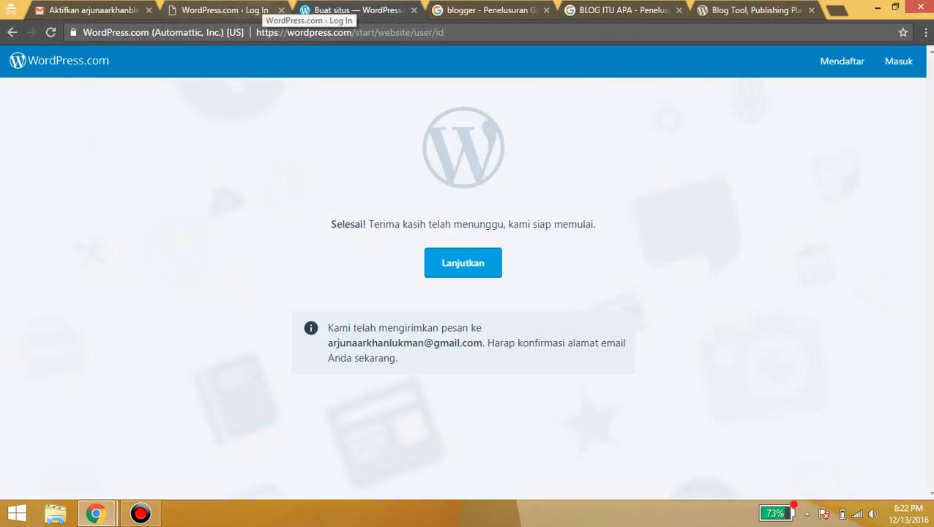
{"action": "left_click", "coordinate": [225, 10]}
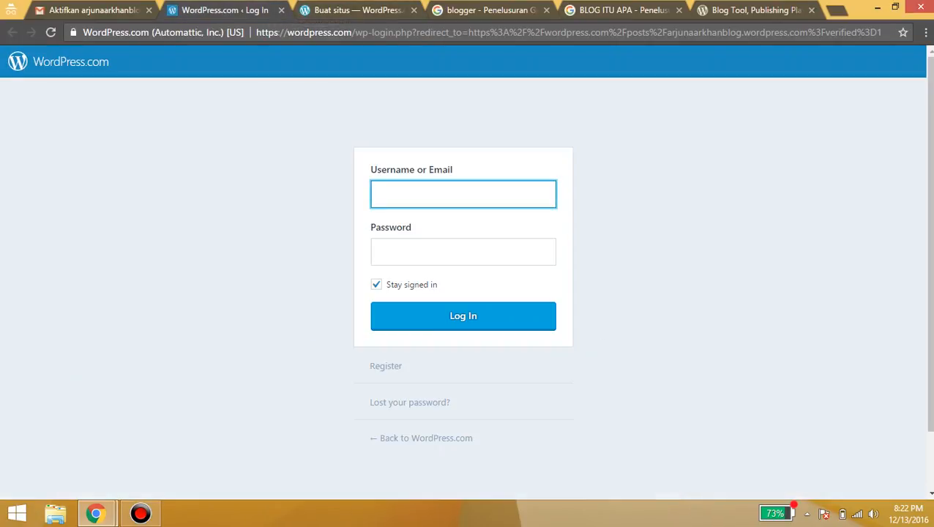
{"action": "type", "text": "arjunaarkhanblo"}
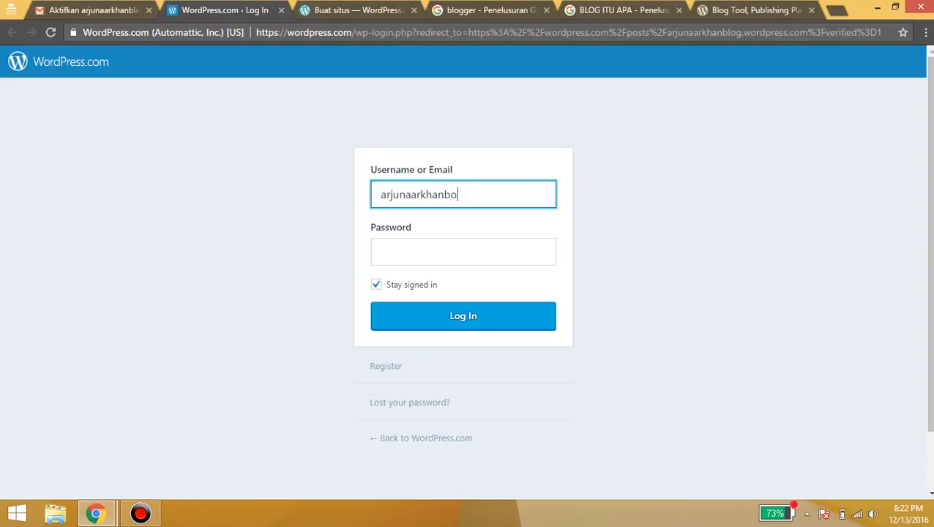
{"action": "key", "text": "BackSpace"}
{"action": "type", "text": "log"}
{"action": "key", "text": "Tab"}
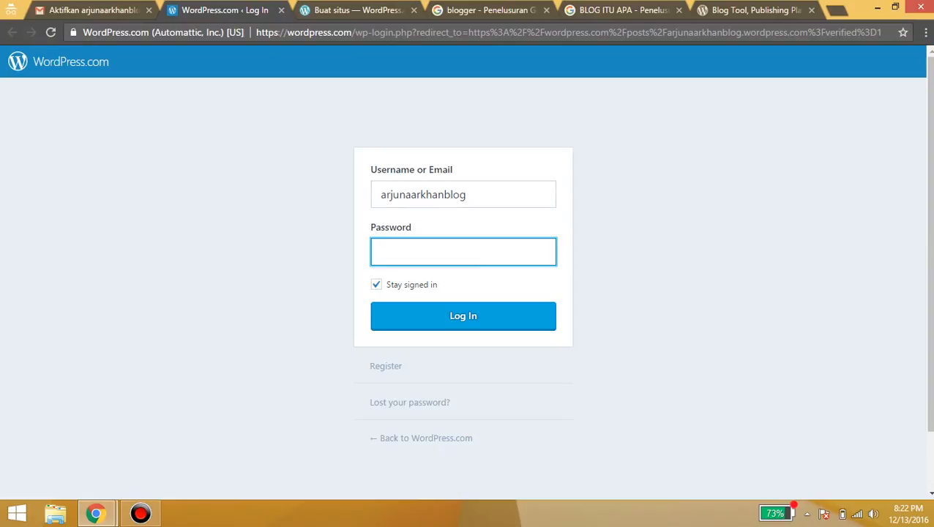
{"action": "type", "text": "*********"}
{"action": "key", "text": "Return"}
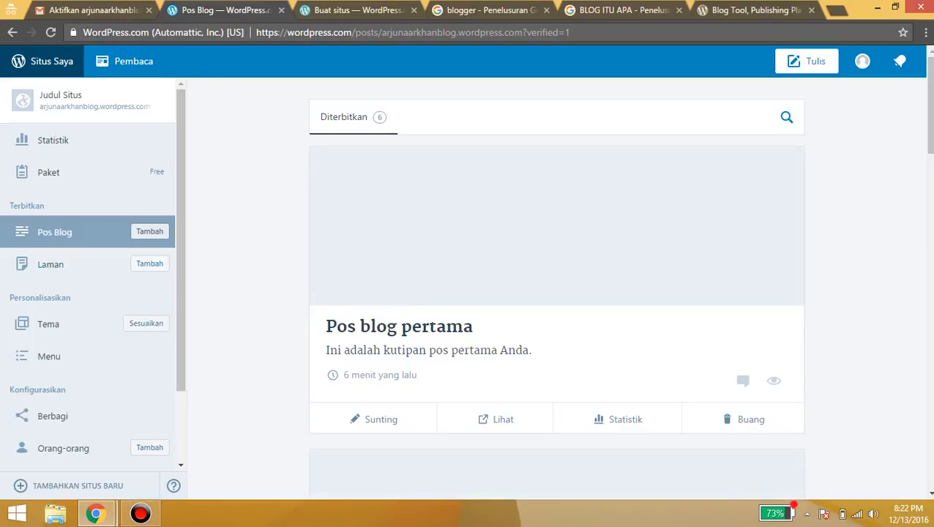
Preview the live site's post grid and homepage, then open the Statistik page
{"action": "scroll", "coordinate": [88, 293], "scroll_direction": "down", "scroll_amount": 2}
{"action": "scroll", "coordinate": [88, 293], "scroll_direction": "up", "scroll_amount": 2}
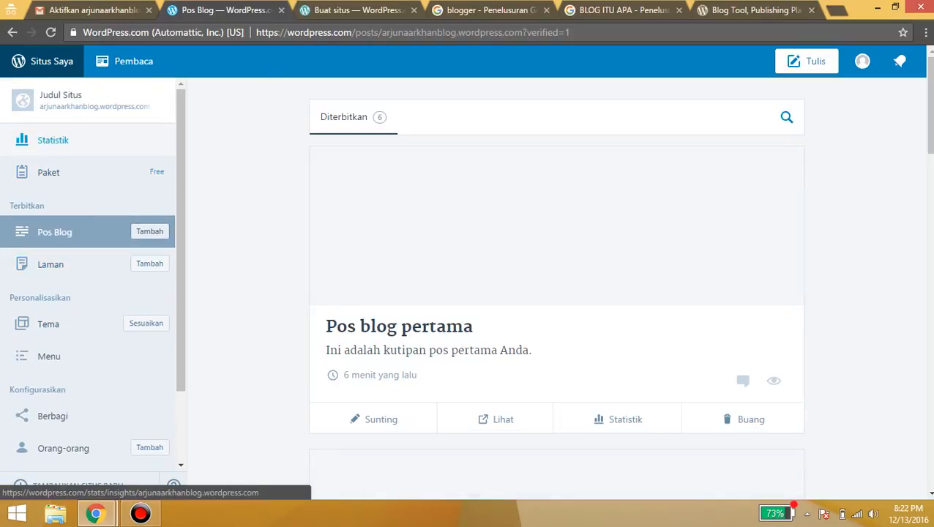
{"action": "scroll", "coordinate": [73, 293], "scroll_direction": "down", "scroll_amount": 2}
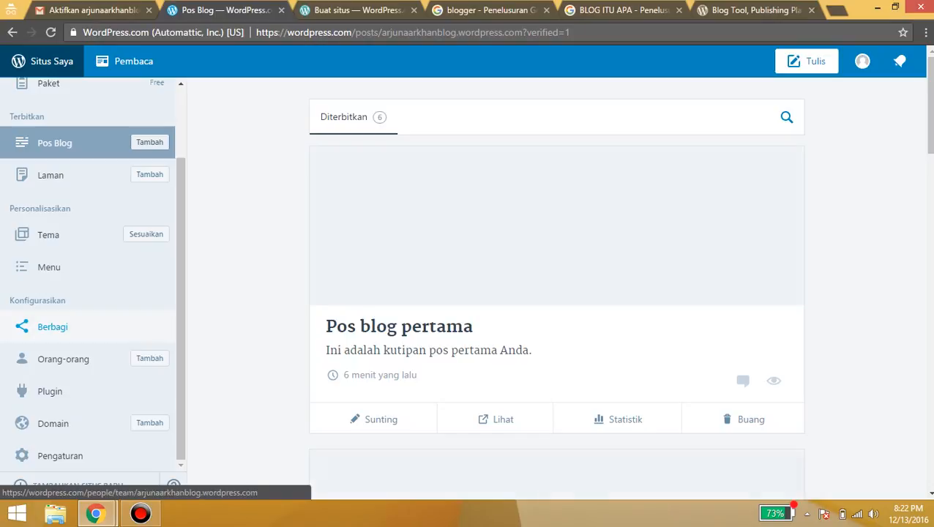
{"action": "scroll", "coordinate": [73, 359], "scroll_direction": "down", "scroll_amount": 1}
{"action": "scroll", "coordinate": [73, 293], "scroll_direction": "up", "scroll_amount": 2}
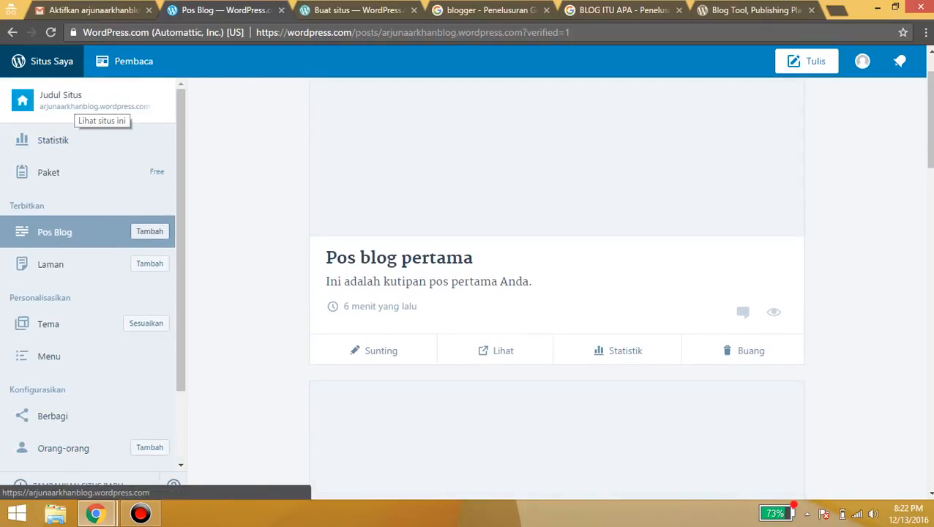
{"action": "left_click", "coordinate": [84, 102]}
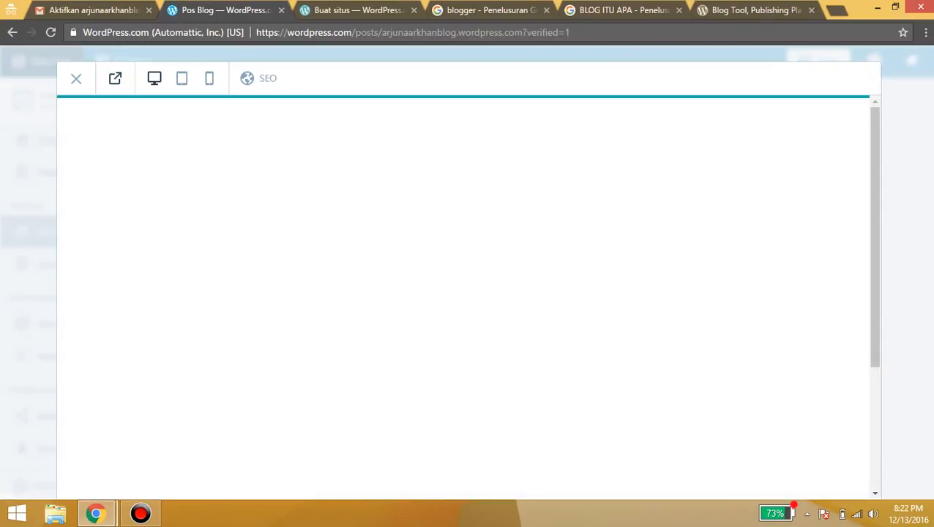
{"action": "scroll", "coordinate": [462, 329], "scroll_direction": "down", "scroll_amount": 2}
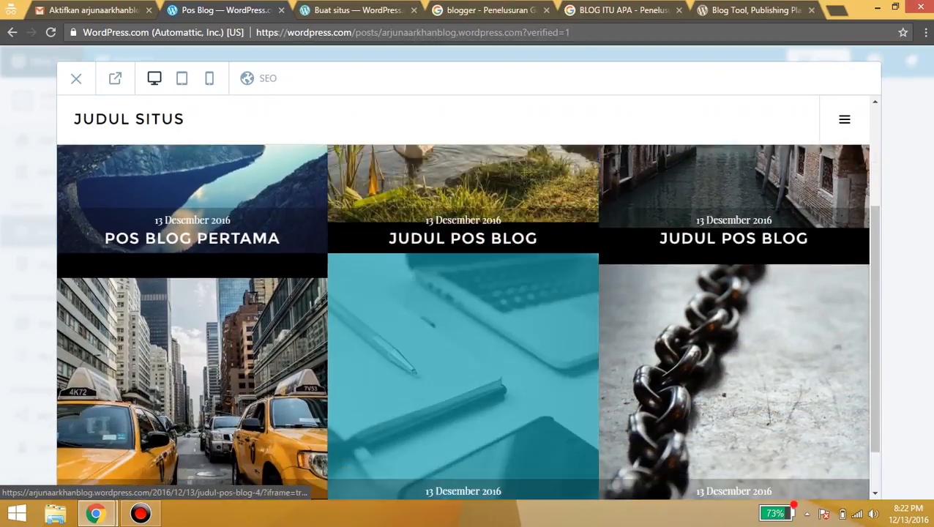
{"action": "scroll", "coordinate": [463, 329], "scroll_direction": "up", "scroll_amount": 2}
{"action": "left_click", "coordinate": [128, 119]}
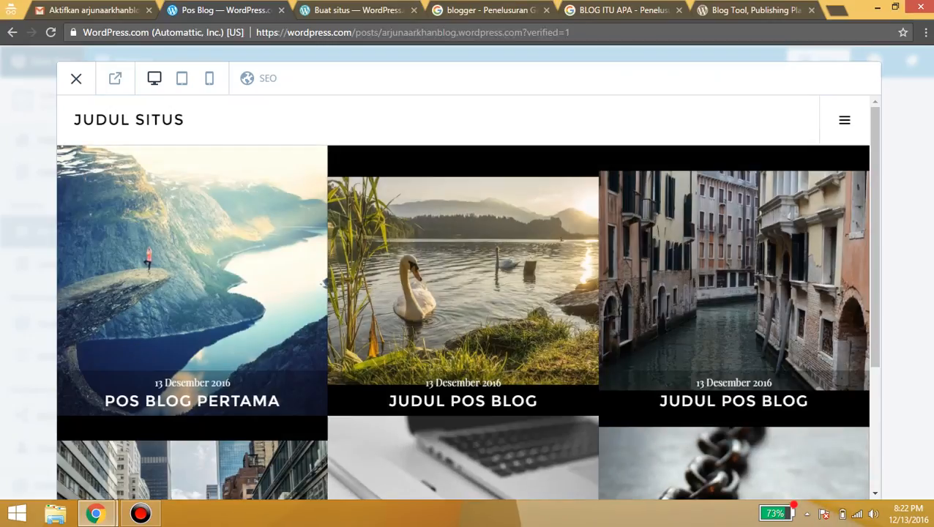
{"action": "left_click", "coordinate": [53, 140]}
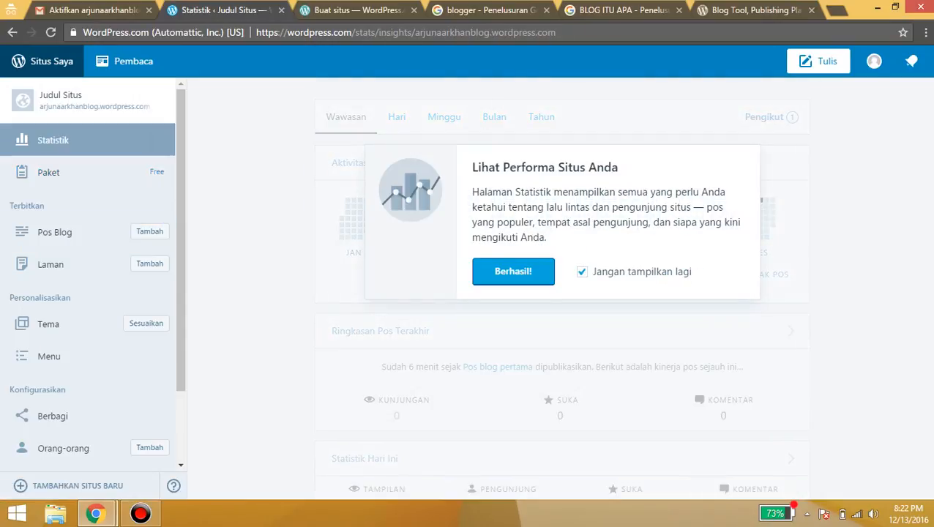
Dismiss the stats introduction popup, look through the site stats, then open the Paket plans page
{"action": "left_click", "coordinate": [513, 272]}
{"action": "scroll", "coordinate": [715, 340], "scroll_direction": "down", "scroll_amount": 2}
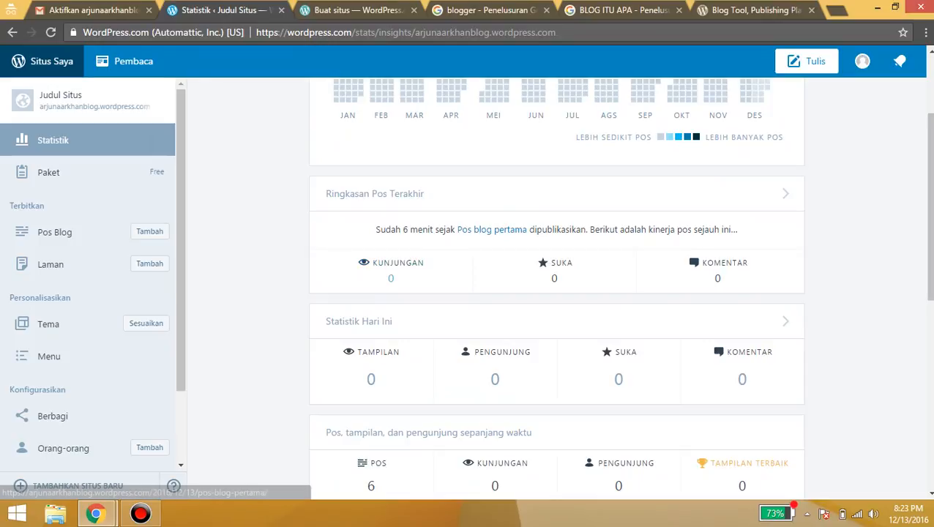
{"action": "scroll", "coordinate": [715, 340], "scroll_direction": "down", "scroll_amount": 3}
{"action": "scroll", "coordinate": [618, 175], "scroll_direction": "up", "scroll_amount": 2}
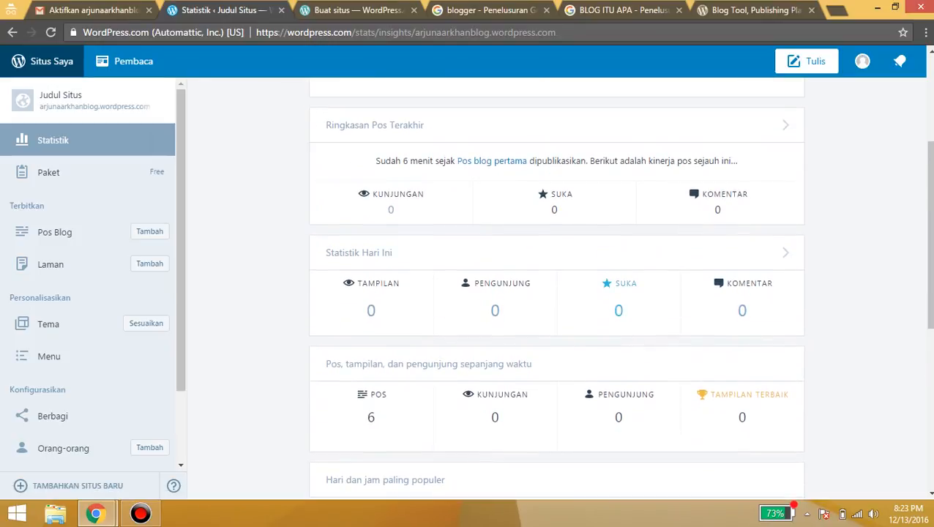
{"action": "scroll", "coordinate": [505, 431], "scroll_direction": "up", "scroll_amount": 2}
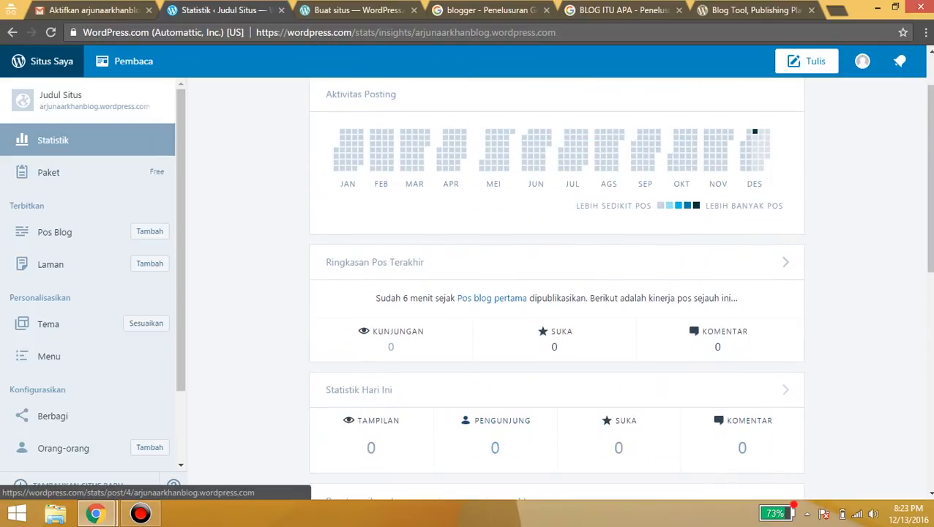
{"action": "left_click", "coordinate": [49, 171]}
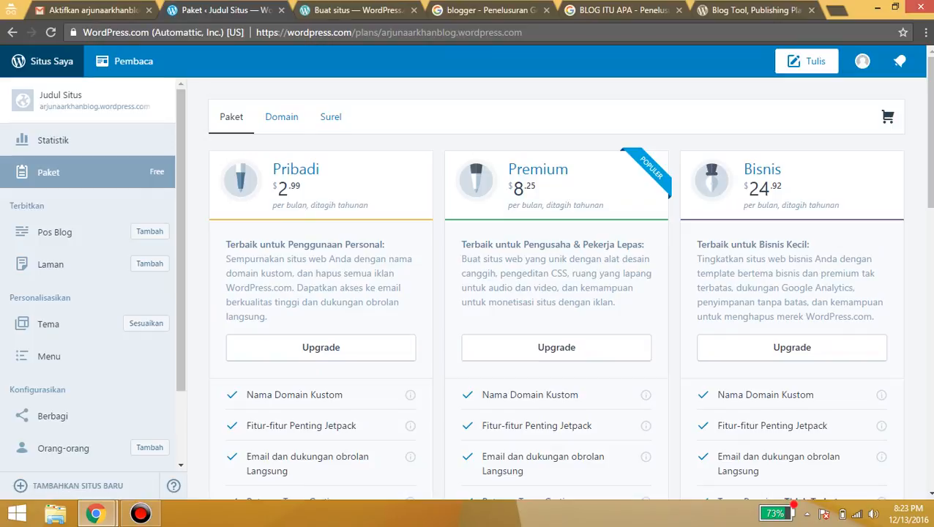
Highlight the Pribadi description and the three plan names and prices on the Paket page
{"action": "scroll", "coordinate": [556, 288], "scroll_direction": "down", "scroll_amount": 1}
{"action": "scroll", "coordinate": [556, 288], "scroll_direction": "up", "scroll_amount": 1}
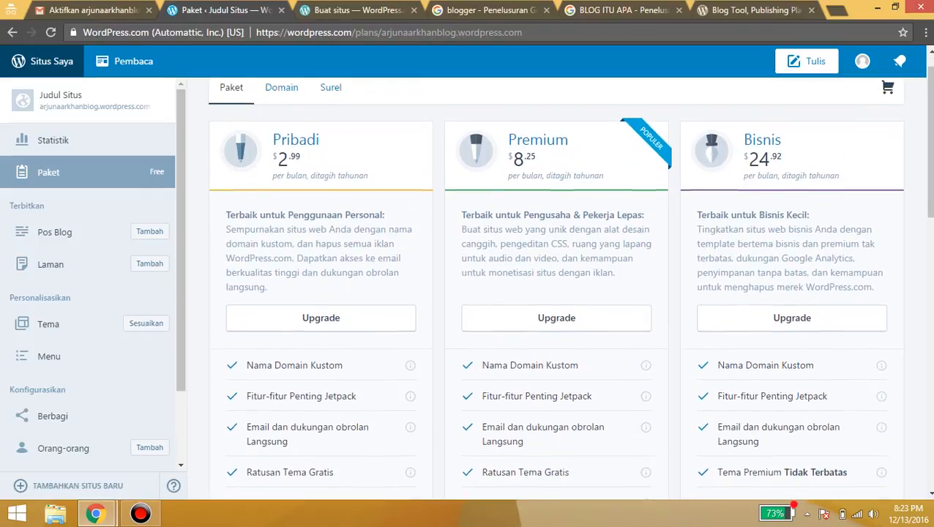
{"action": "left_click_drag", "start_coordinate": [265, 244], "coordinate": [293, 317]}
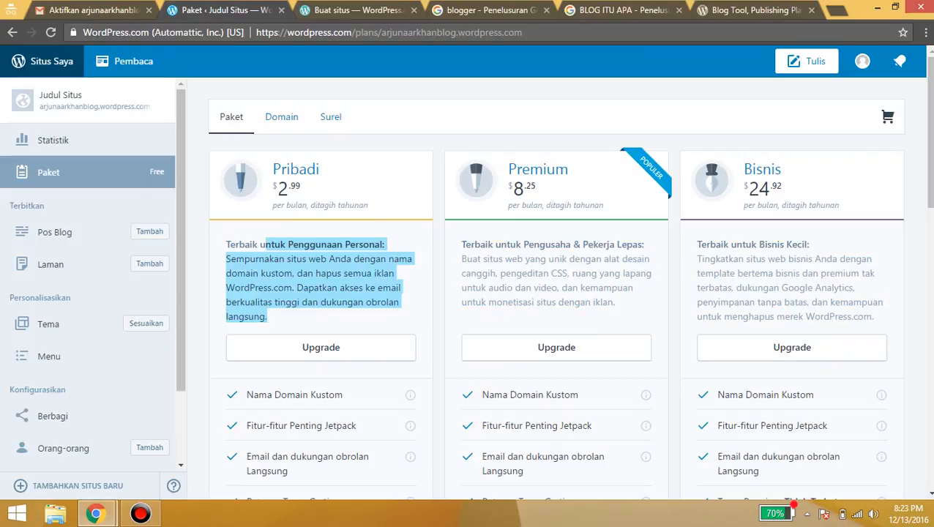
{"action": "left_click_drag", "start_coordinate": [281, 169], "coordinate": [341, 259]}
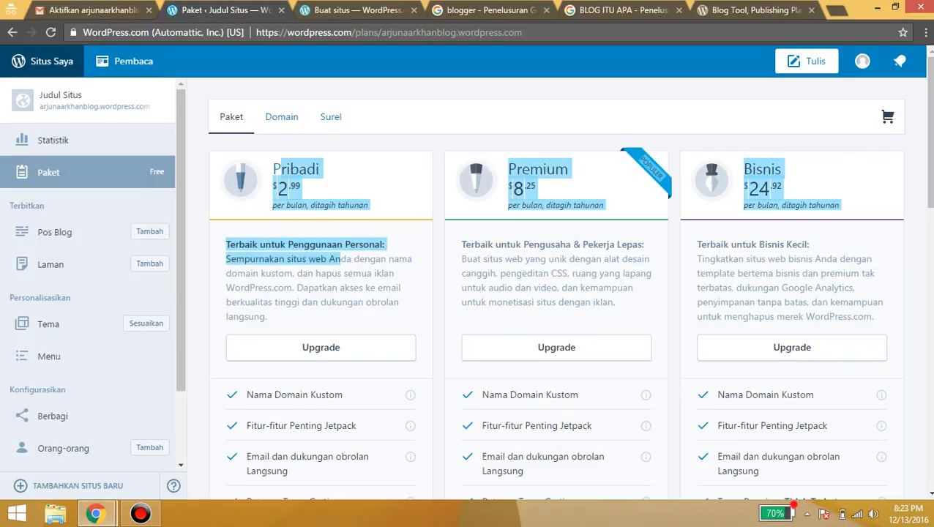
{"action": "scroll", "coordinate": [557, 288], "scroll_direction": "down", "scroll_amount": 3}
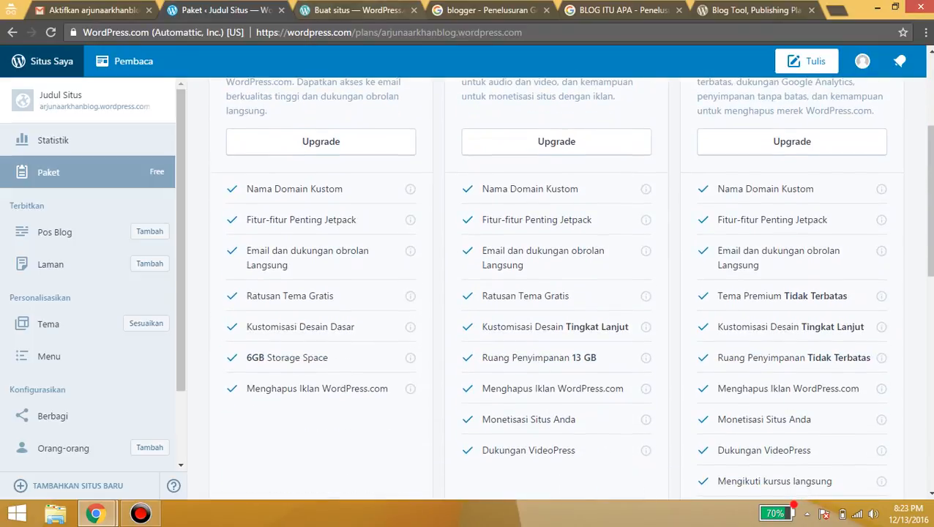
{"action": "scroll", "coordinate": [556, 289], "scroll_direction": "down", "scroll_amount": 1}
{"action": "scroll", "coordinate": [556, 288], "scroll_direction": "up", "scroll_amount": 1}
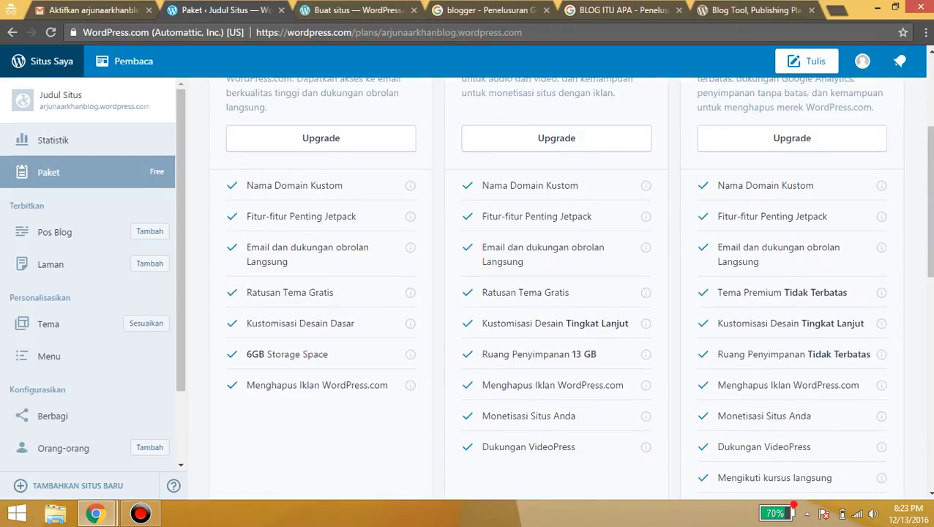
{"action": "scroll", "coordinate": [556, 289], "scroll_direction": "up", "scroll_amount": 2}
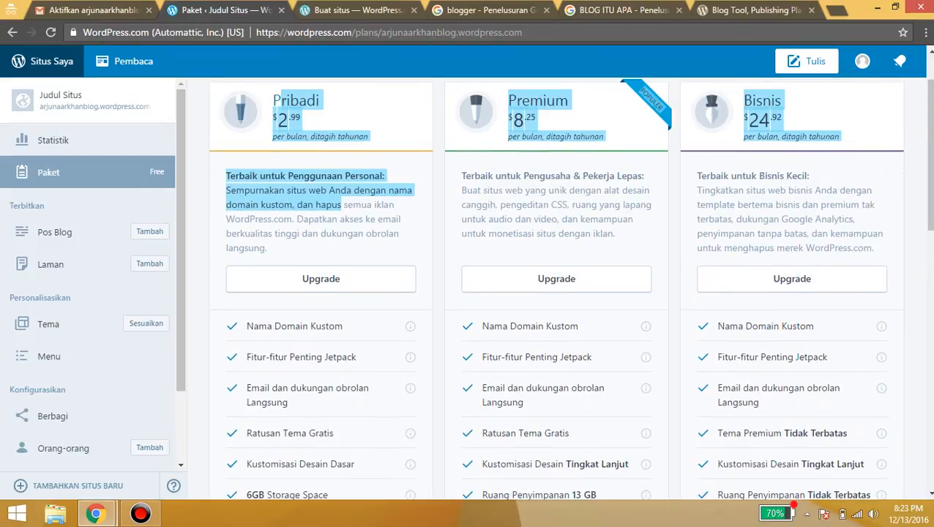
{"action": "left_click", "coordinate": [255, 175]}
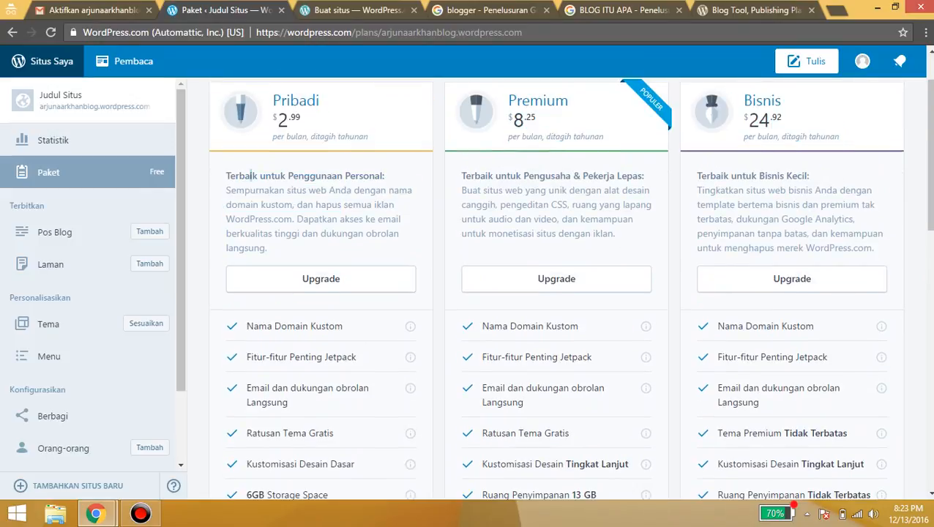
Highlight the Pribadi plan's tagline, then return to the Pos Blog list
{"action": "left_click_drag", "start_coordinate": [253, 175], "coordinate": [251, 190]}
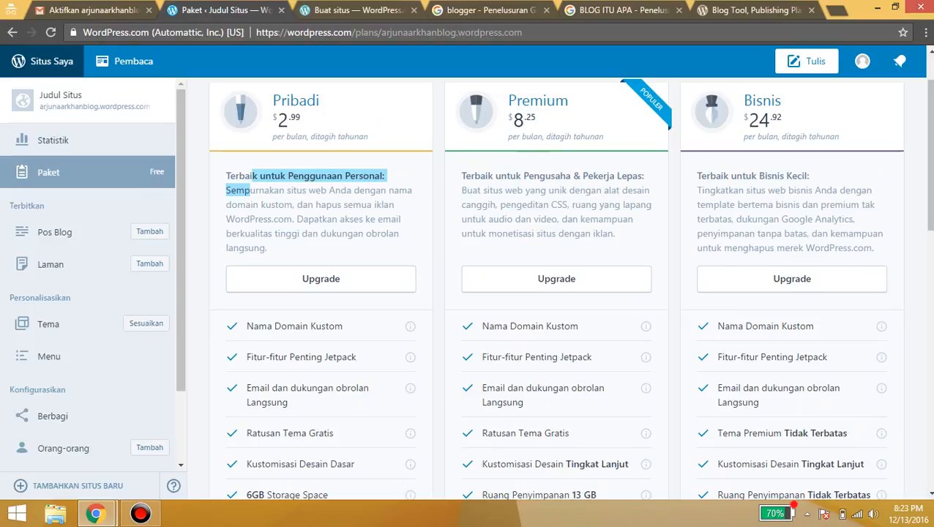
{"action": "left_click_drag", "start_coordinate": [227, 176], "coordinate": [413, 190]}
{"action": "left_click", "coordinate": [399, 169]}
{"action": "scroll", "coordinate": [388, 151], "scroll_direction": "down", "scroll_amount": 2}
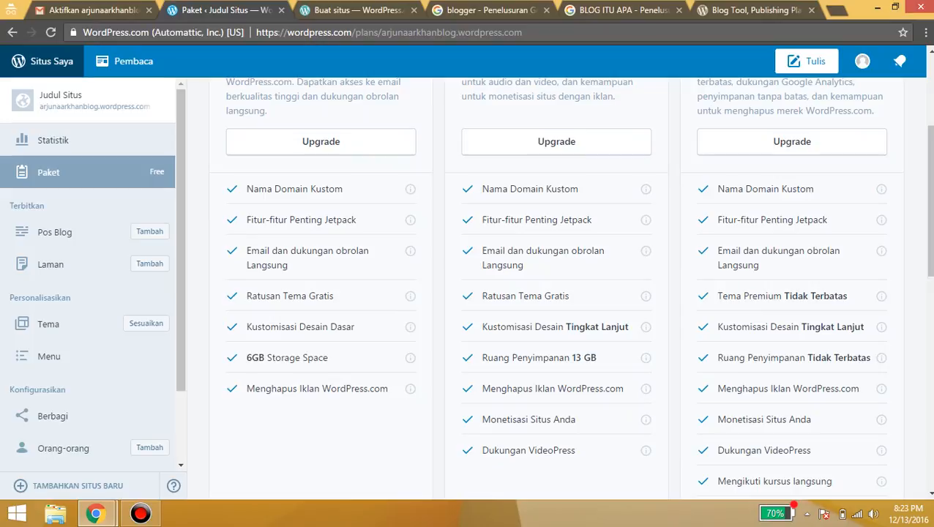
{"action": "scroll", "coordinate": [645, 327], "scroll_direction": "up", "scroll_amount": 3}
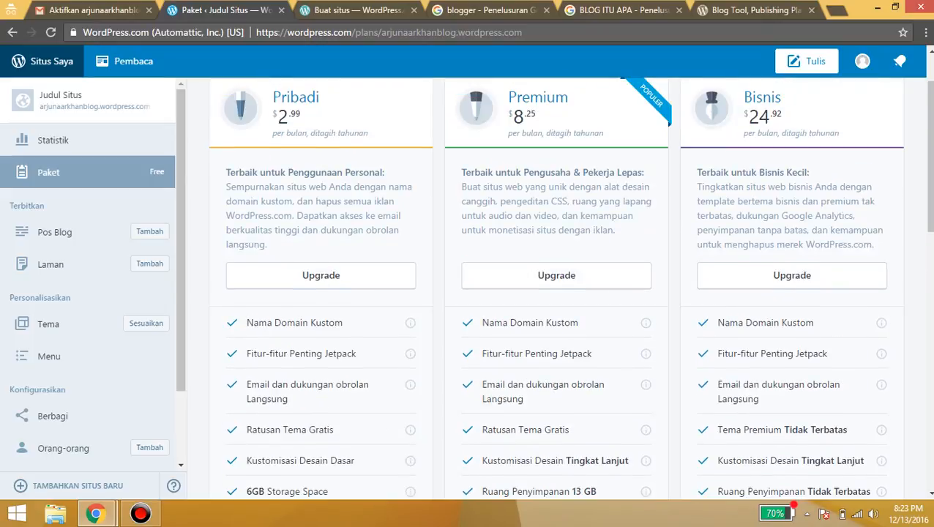
{"action": "scroll", "coordinate": [556, 293], "scroll_direction": "down", "scroll_amount": 1}
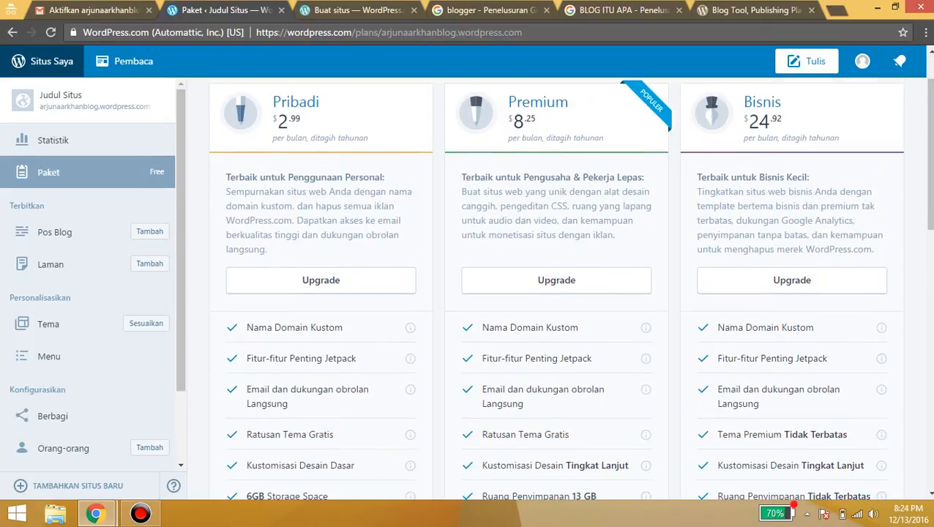
{"action": "scroll", "coordinate": [556, 292], "scroll_direction": "up", "scroll_amount": 1}
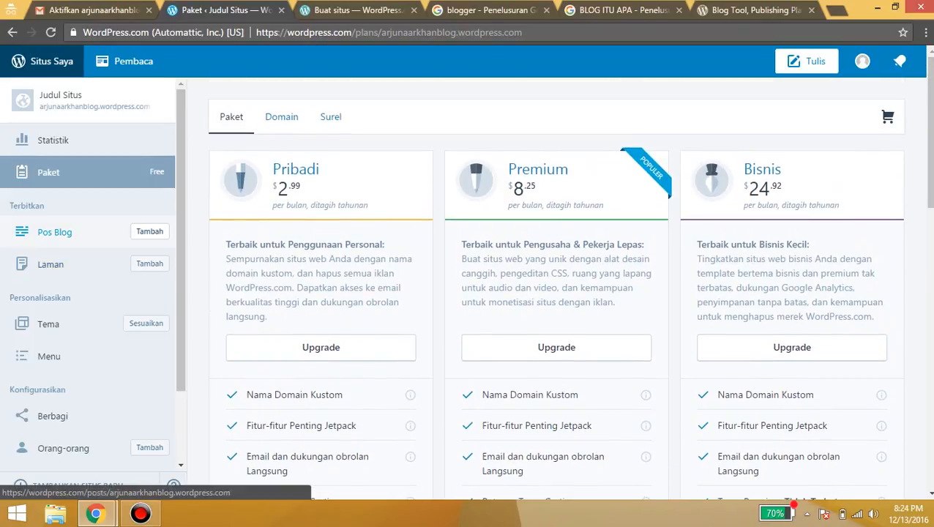
{"action": "left_click", "coordinate": [54, 232]}
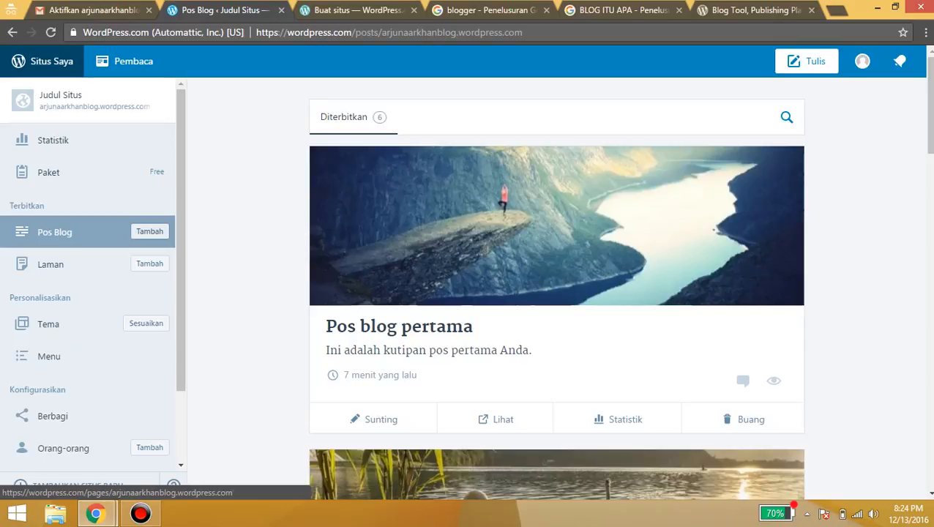
Check the Laman list, go back to Pos Blog, and start a blank new post
{"action": "left_click", "coordinate": [50, 264]}
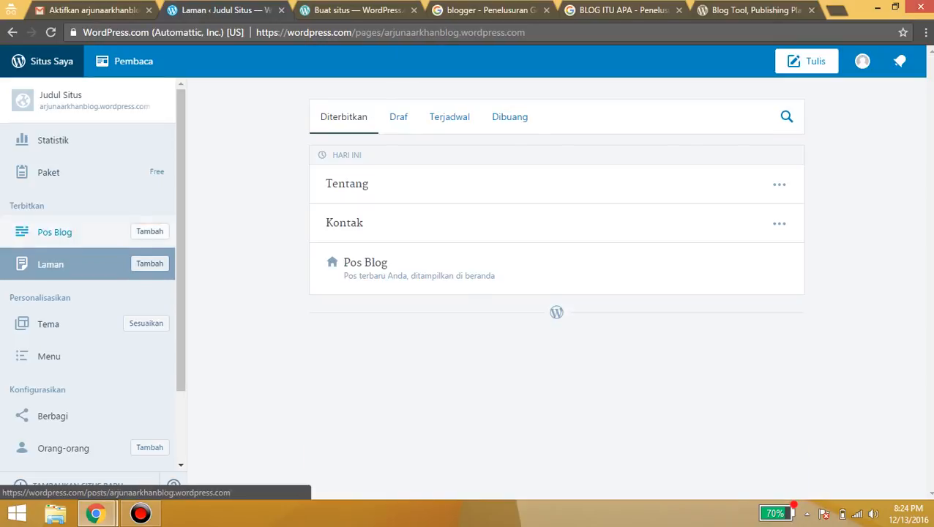
{"action": "left_click", "coordinate": [55, 232]}
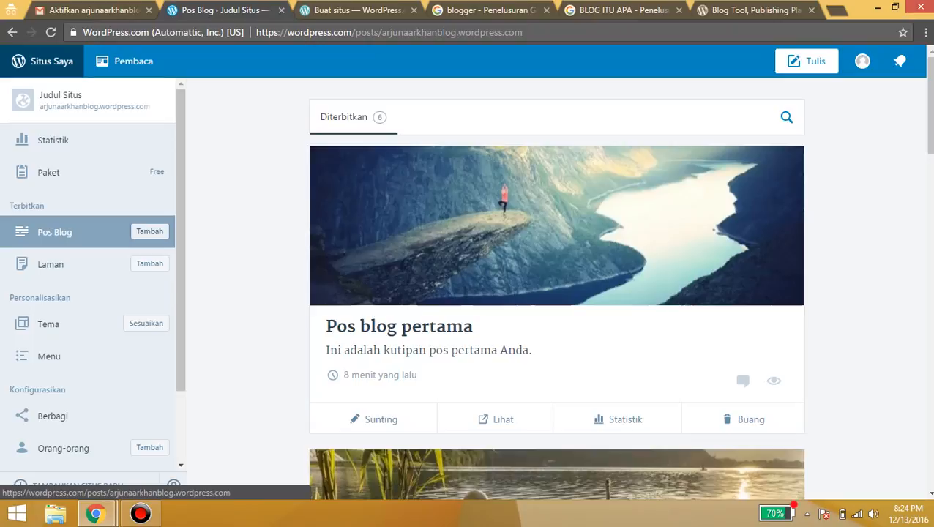
{"action": "left_click", "coordinate": [149, 231]}
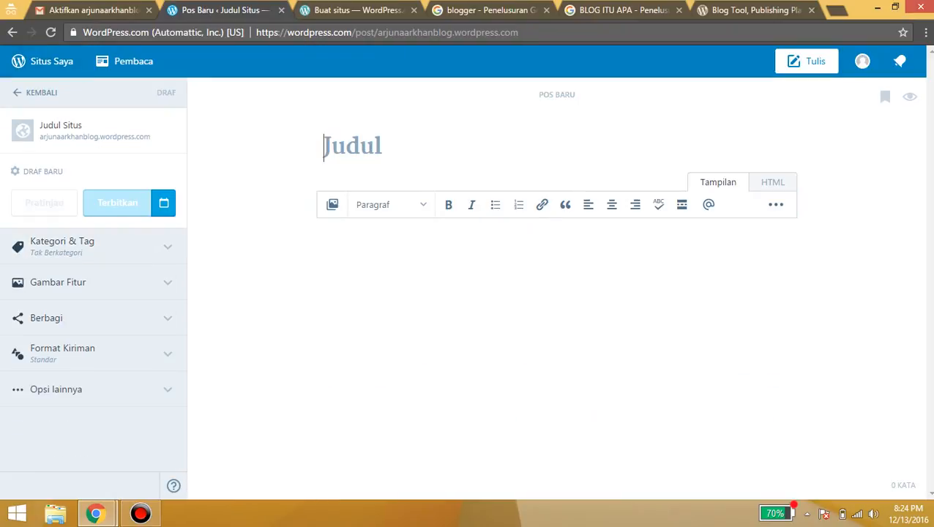
Title the post 'cara membuat blog wordpress' and write the body line 'cara membuat blog bla bla bla'
{"action": "type", "text": "cara me"}
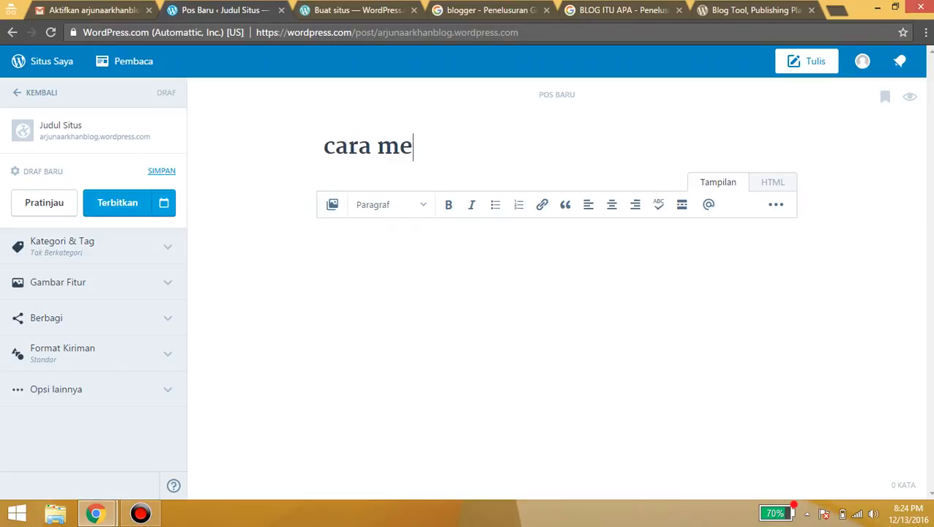
{"action": "type", "text": "mbuat blog "}
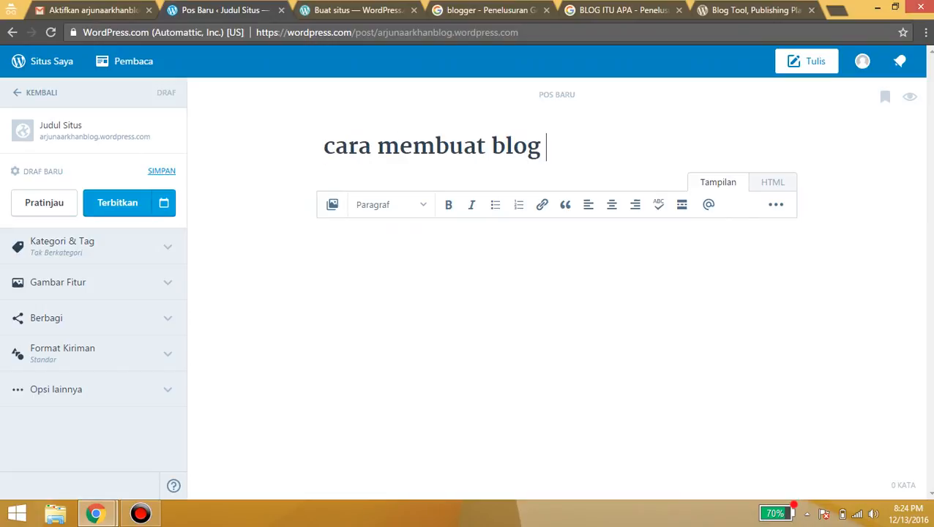
{"action": "type", "text": "wordpress"}
{"action": "key", "text": "Tab"}
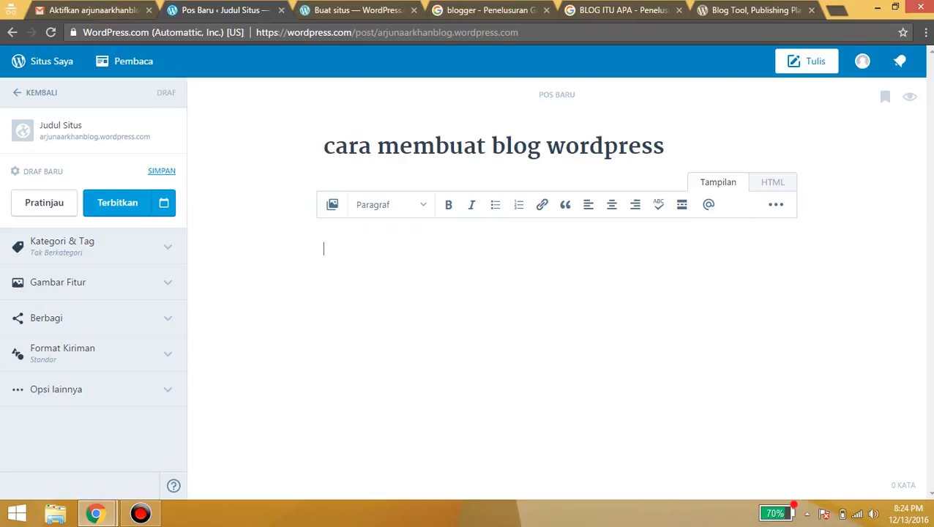
{"action": "type", "text": "cara membaut"}
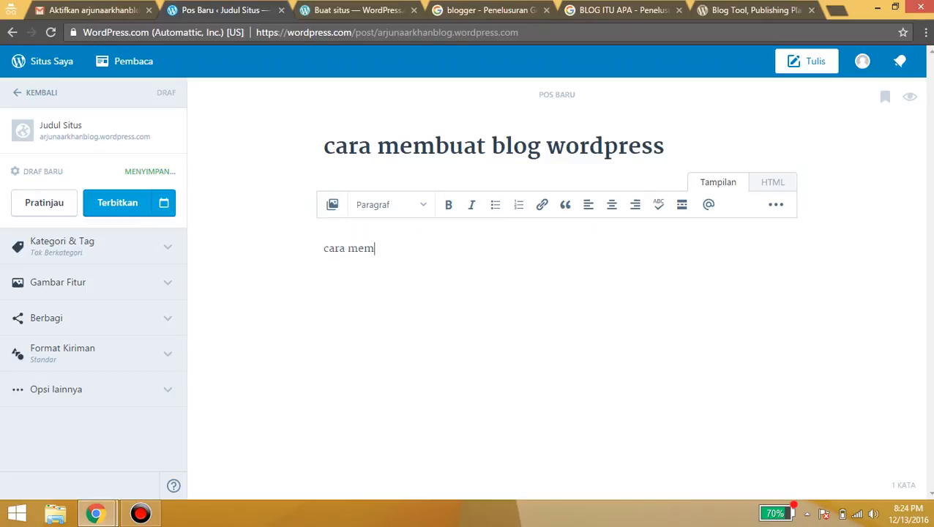
{"action": "key", "text": "BackSpace"}
{"action": "key", "text": "BackSpace"}
{"action": "key", "text": "BackSpace"}
{"action": "type", "text": "yat"}
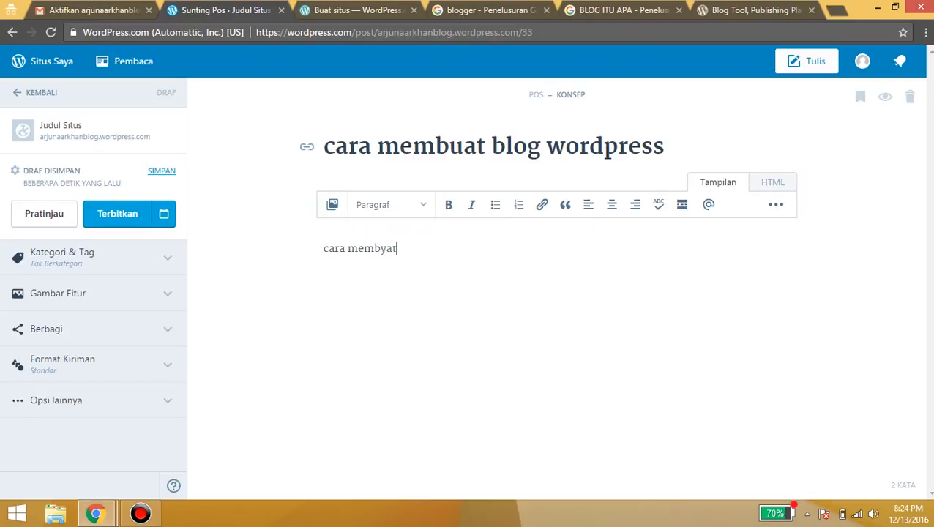
{"action": "key", "text": "BackSpace"}
{"action": "key", "text": "BackSpace"}
{"action": "key", "text": "BackSpace"}
{"action": "type", "text": "uat blog bla bla bla"}
{"action": "key", "text": "Return"}
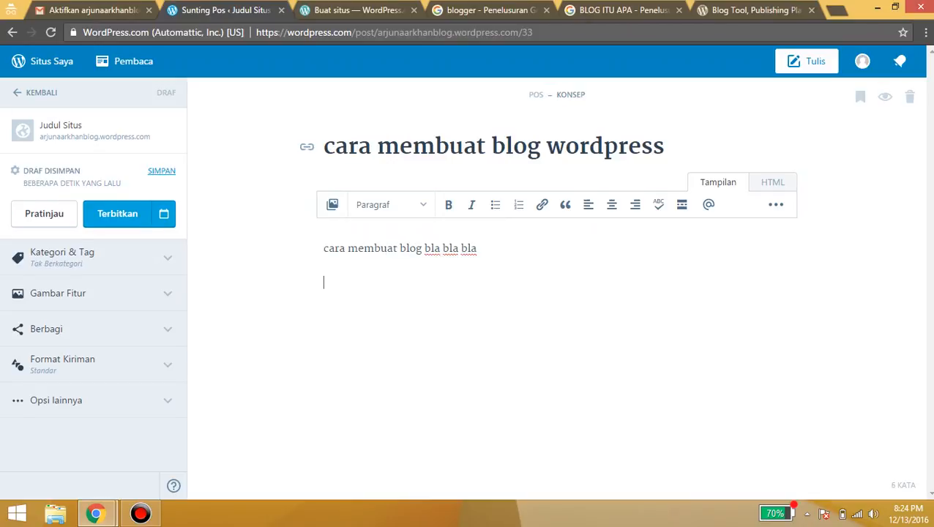
Copy the Blog definition paragraph from Google's search results
{"action": "left_click", "coordinate": [623, 10]}
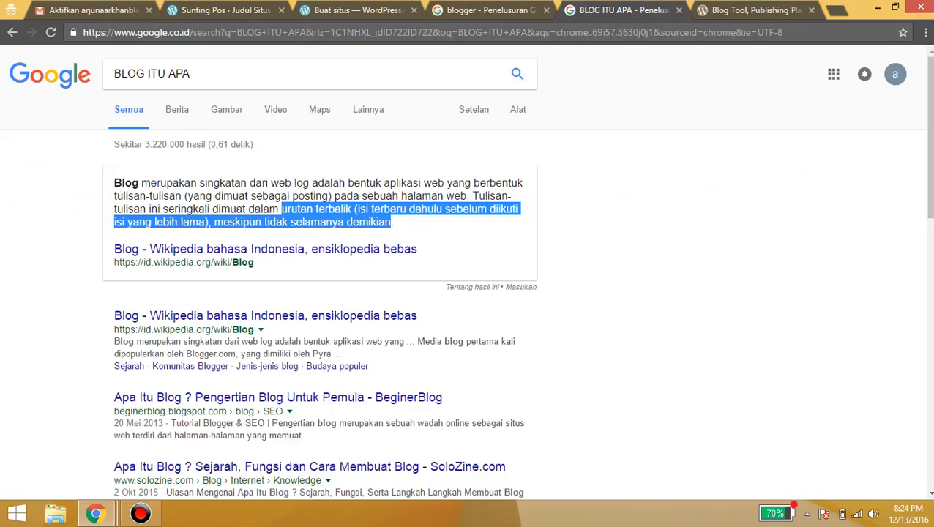
{"action": "left_click_drag", "start_coordinate": [392, 223], "coordinate": [115, 179]}
{"action": "key", "text": "ctrl+c"}
{"action": "right_click", "coordinate": [117, 179]}
{"action": "left_click", "coordinate": [144, 189]}
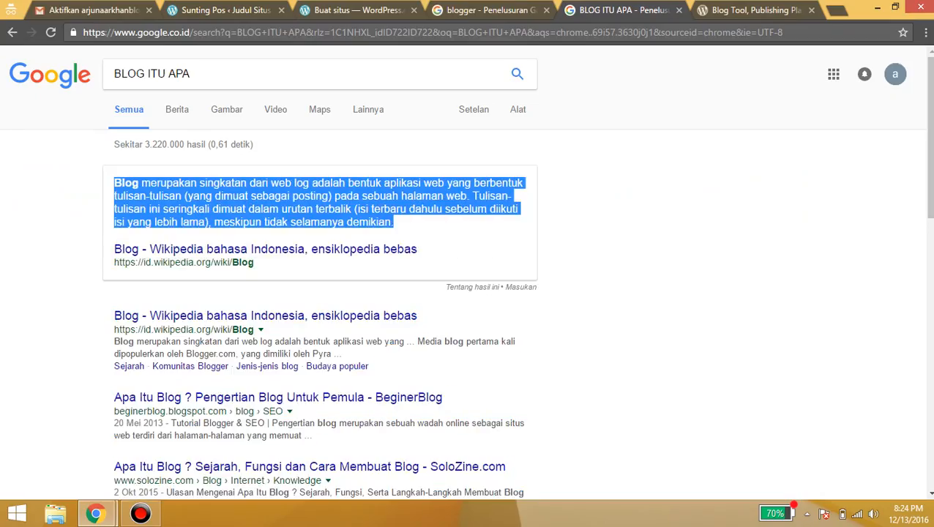
Paste the Blog definition into the post as its second paragraph and open the media library
{"action": "left_click", "coordinate": [489, 10]}
{"action": "left_click", "coordinate": [756, 11]}
{"action": "left_click", "coordinate": [358, 10]}
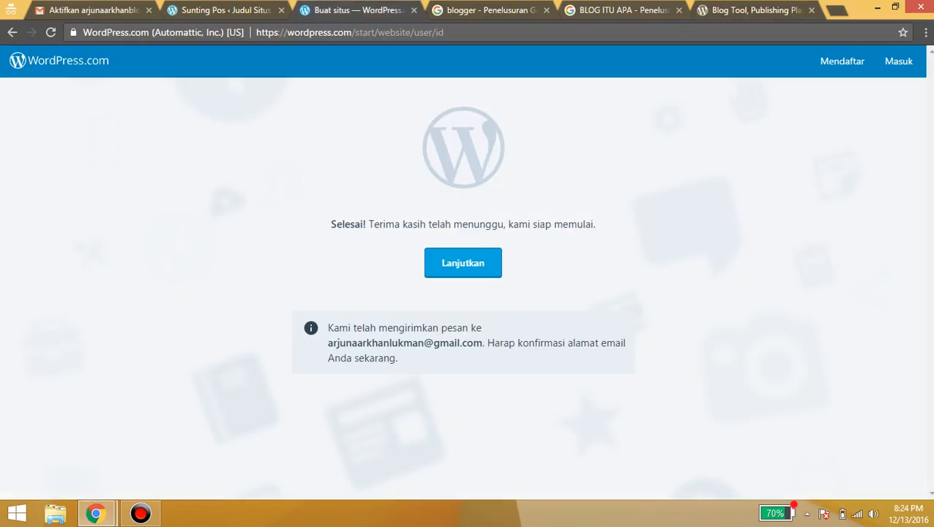
{"action": "left_click", "coordinate": [225, 10]}
{"action": "key", "text": "ctrl+v"}
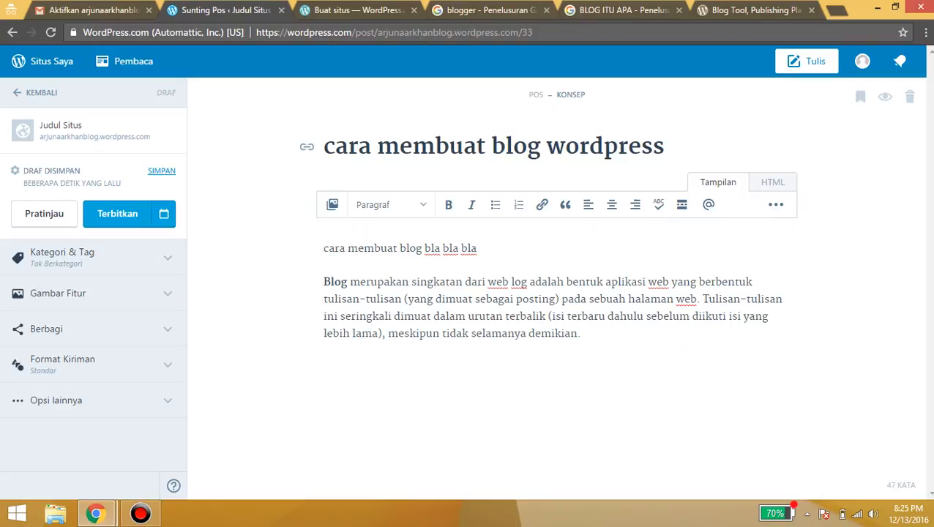
{"action": "left_click", "coordinate": [331, 204]}
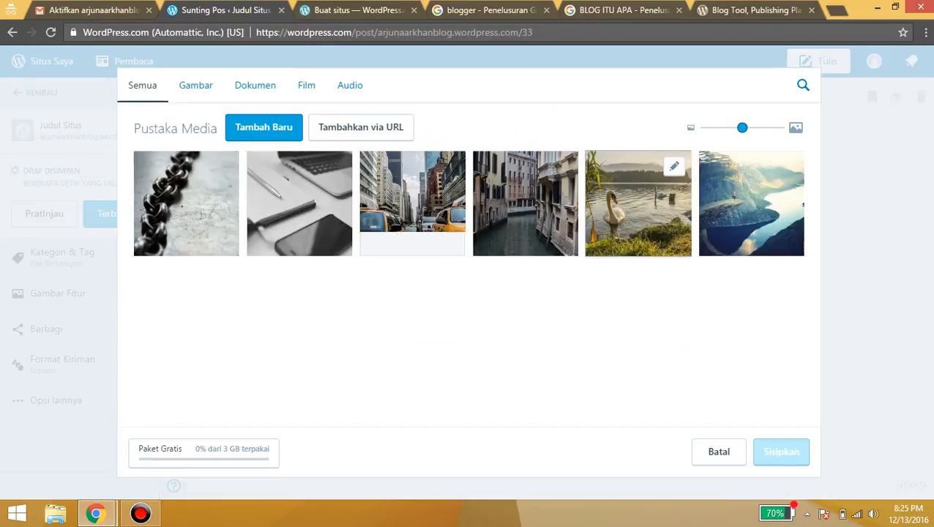
Insert a Mosaik Berubin gallery of the canal photo and a newly uploaded collage image
{"action": "left_click", "coordinate": [526, 205]}
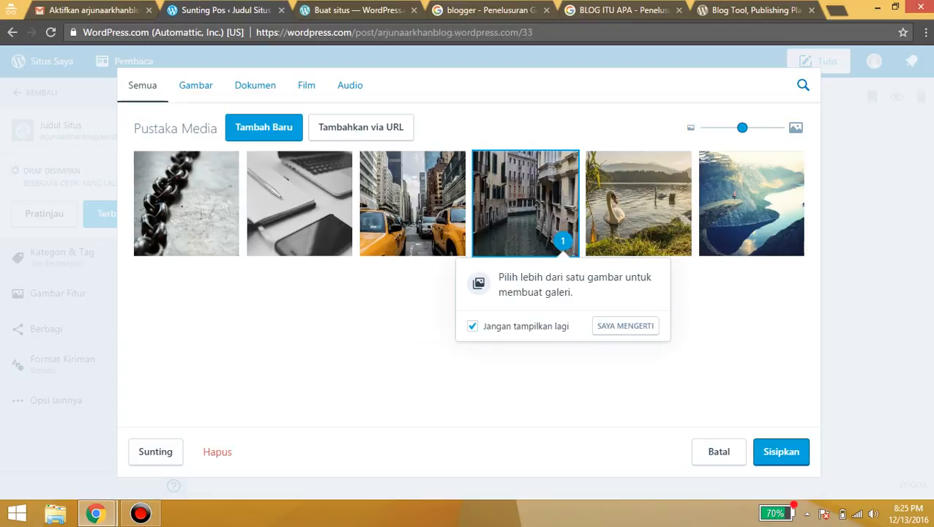
{"action": "left_click", "coordinate": [781, 452]}
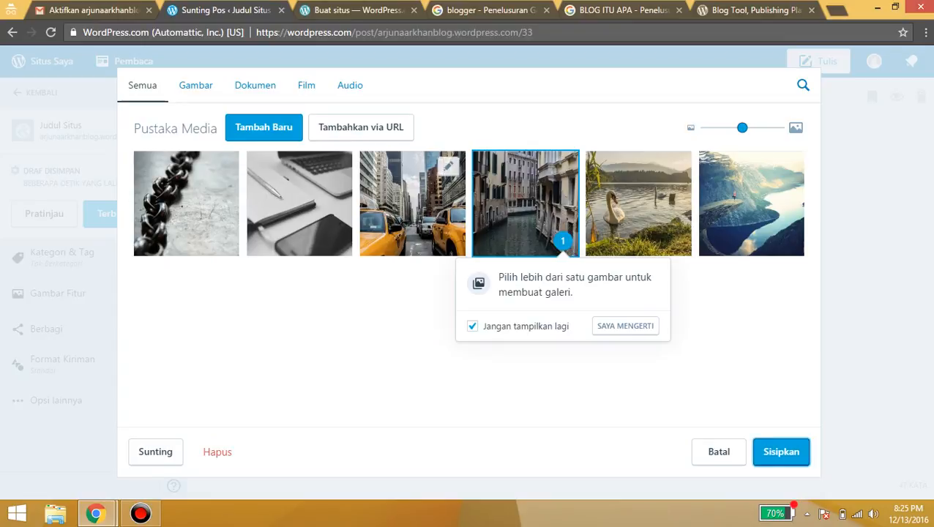
{"action": "left_click", "coordinate": [264, 127]}
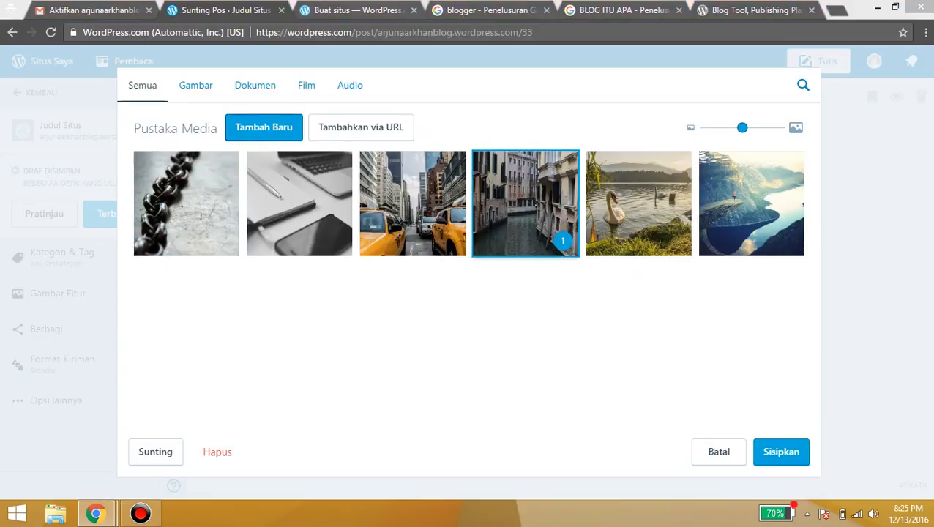
{"action": "left_click", "coordinate": [220, 241]}
{"action": "scroll", "coordinate": [220, 241], "scroll_direction": "down", "scroll_amount": 2}
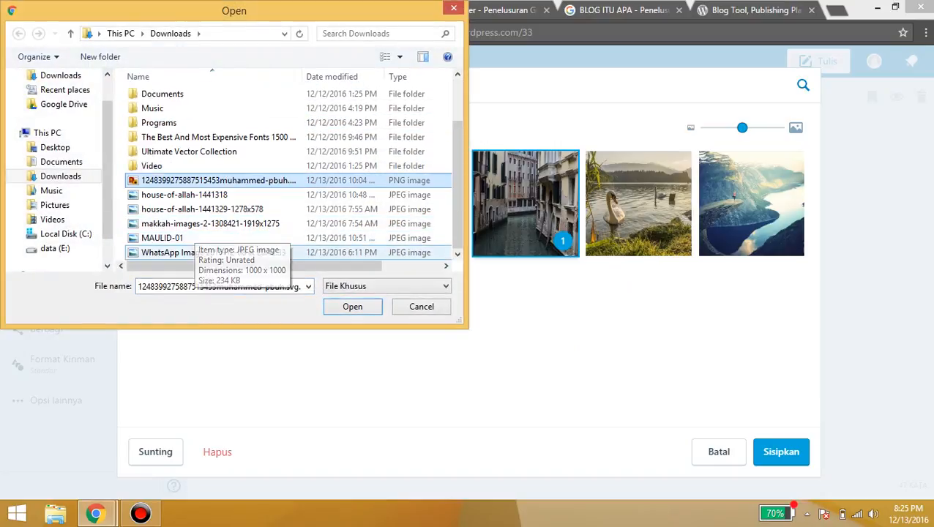
{"action": "double_click", "coordinate": [197, 252]}
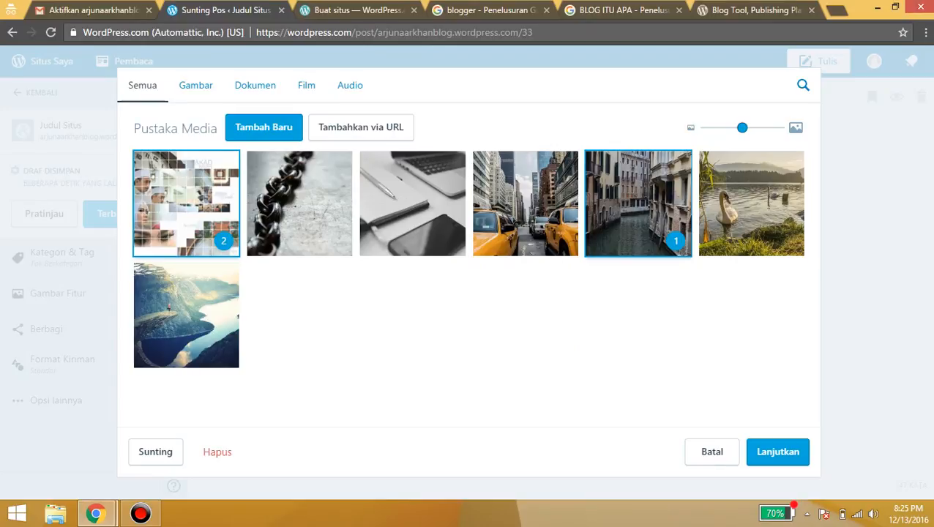
{"action": "left_click", "coordinate": [777, 452]}
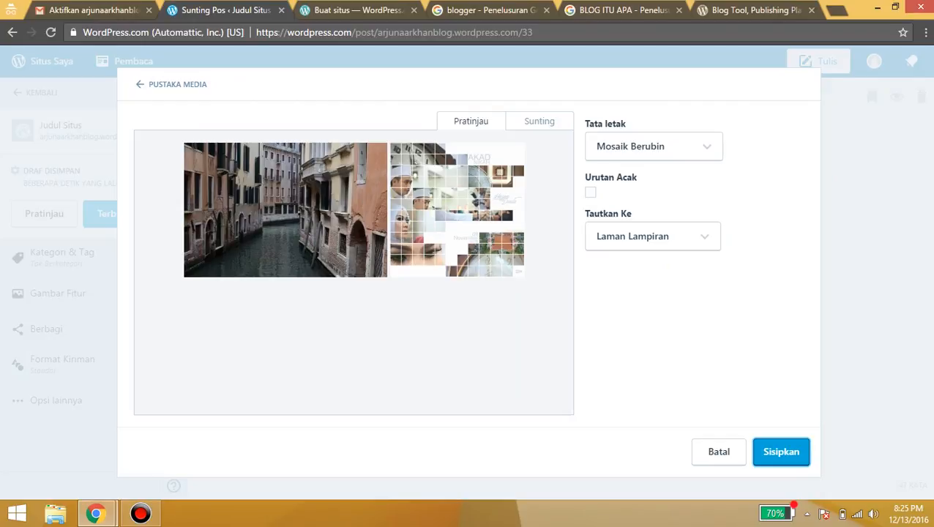
{"action": "left_click", "coordinate": [780, 451]}
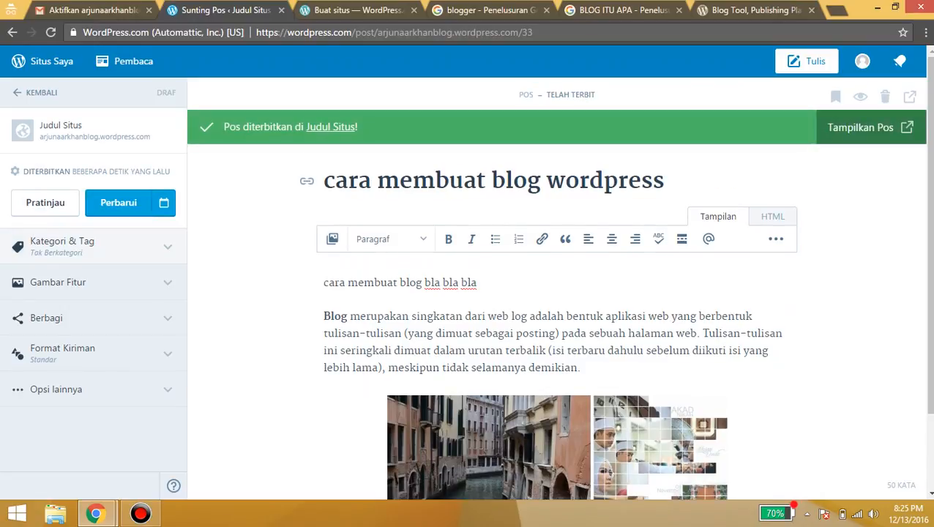
Expand Kategori & Tag and the Tag field, then start choosing a featured image under Gambar Fitur
{"action": "left_click", "coordinate": [94, 246]}
{"action": "scroll", "coordinate": [94, 247], "scroll_direction": "down", "scroll_amount": 2}
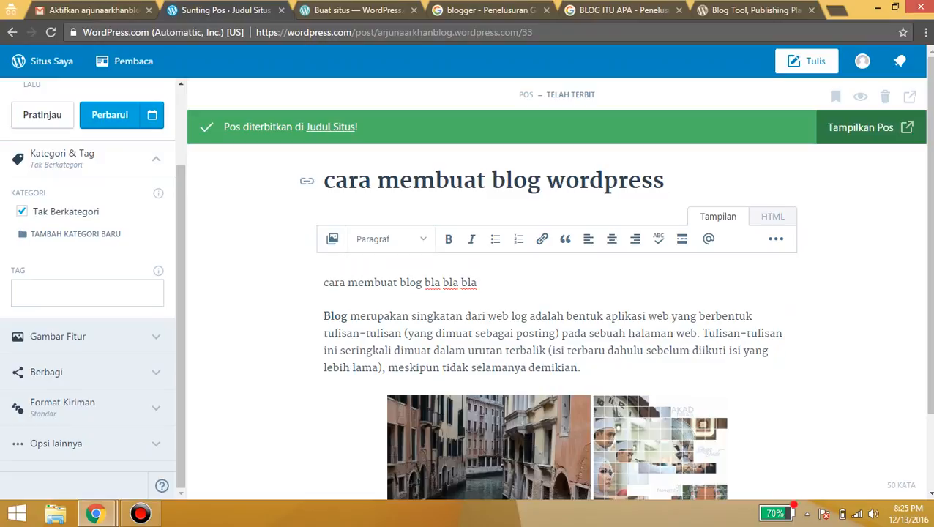
{"action": "left_click", "coordinate": [87, 293]}
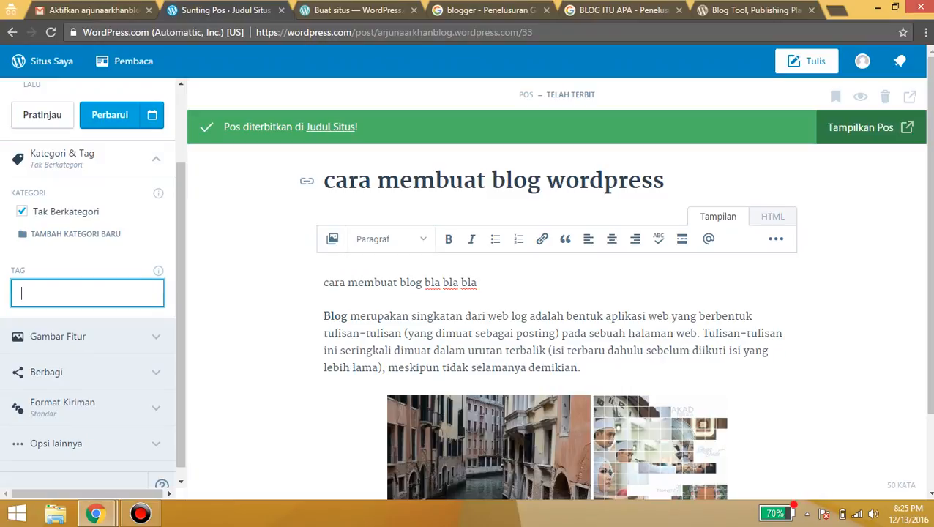
{"action": "left_click", "coordinate": [87, 336]}
{"action": "scroll", "coordinate": [87, 337], "scroll_direction": "down", "scroll_amount": 3}
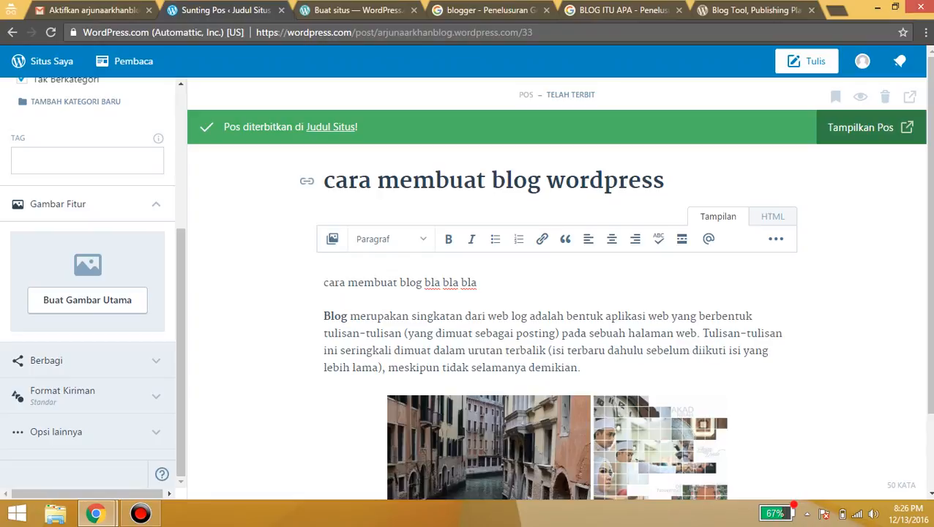
{"action": "left_click", "coordinate": [87, 300]}
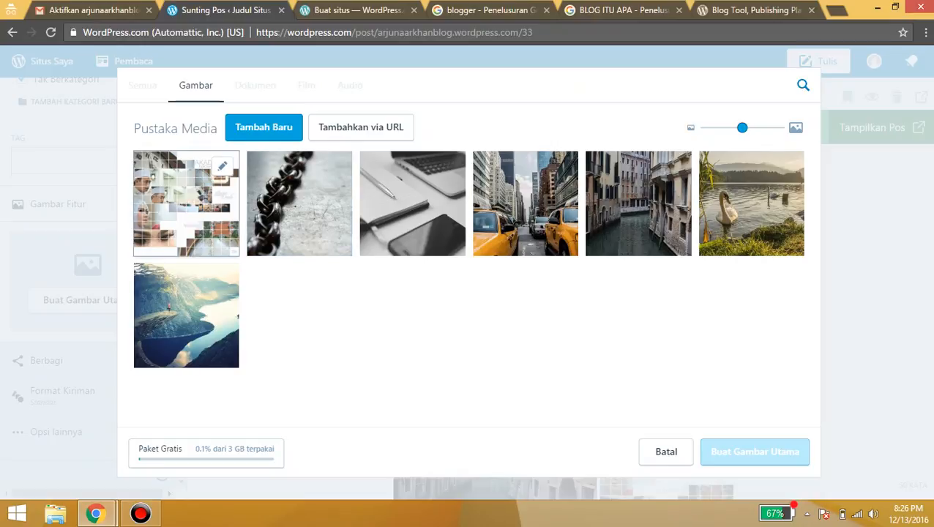
Set the AKAD NIKAH collage as the post's featured image and review the post
{"action": "left_click", "coordinate": [186, 204]}
{"action": "left_click", "coordinate": [754, 452]}
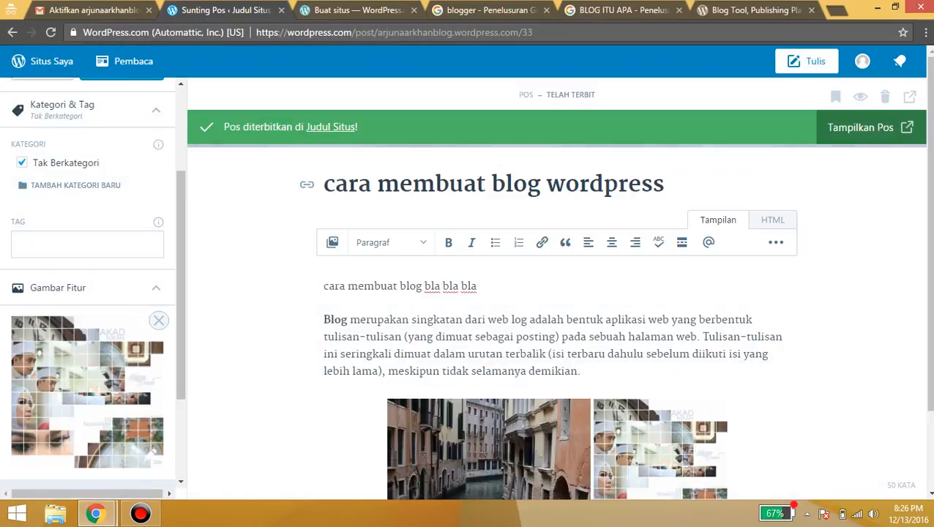
{"action": "scroll", "coordinate": [88, 292], "scroll_direction": "down", "scroll_amount": 1}
{"action": "scroll", "coordinate": [87, 292], "scroll_direction": "up", "scroll_amount": 1}
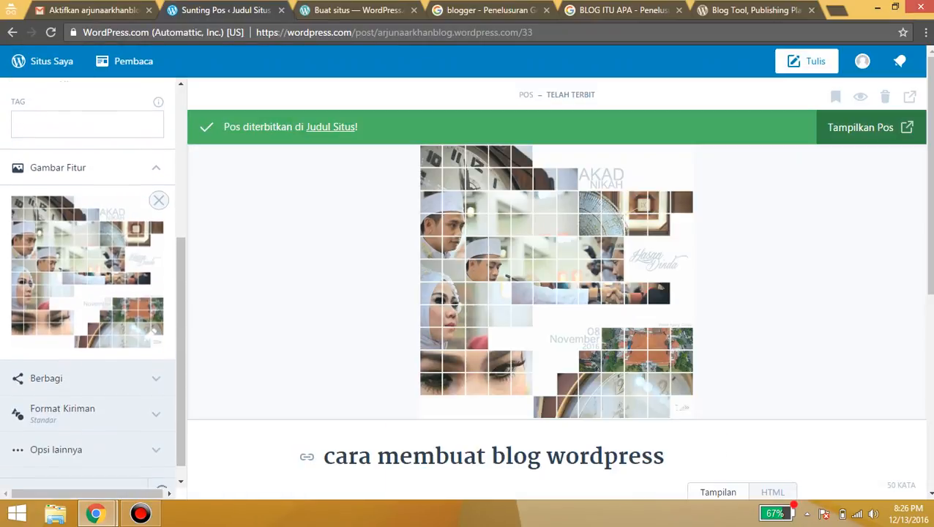
{"action": "scroll", "coordinate": [556, 293], "scroll_direction": "down", "scroll_amount": 4}
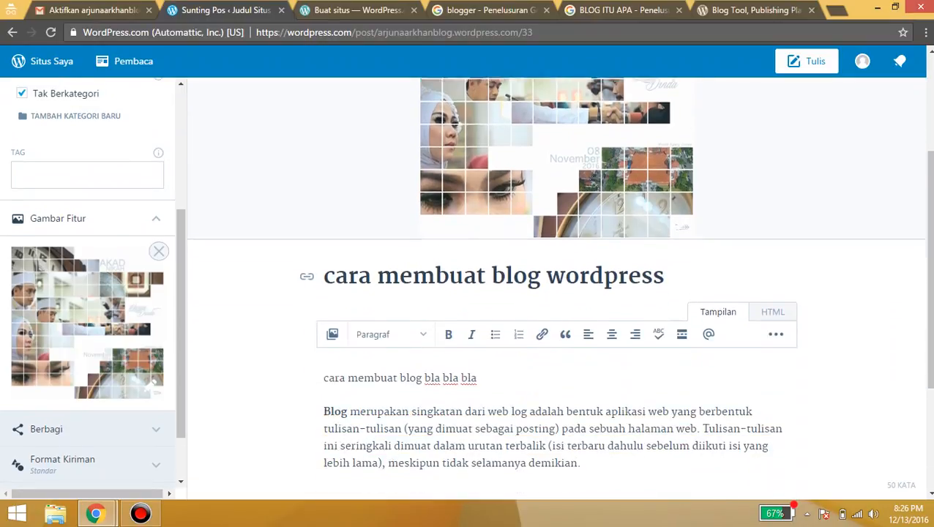
{"action": "scroll", "coordinate": [518, 474], "scroll_direction": "up", "scroll_amount": 1}
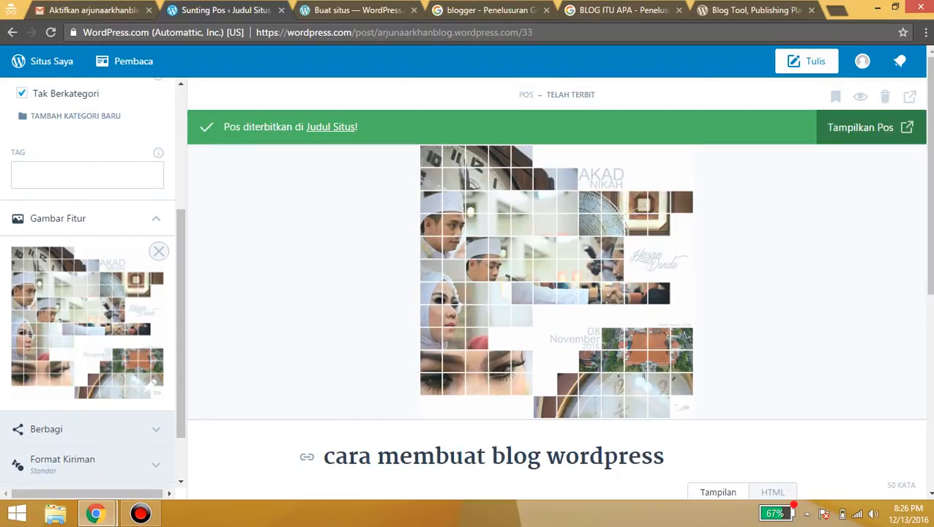
{"action": "scroll", "coordinate": [556, 292], "scroll_direction": "down", "scroll_amount": 4}
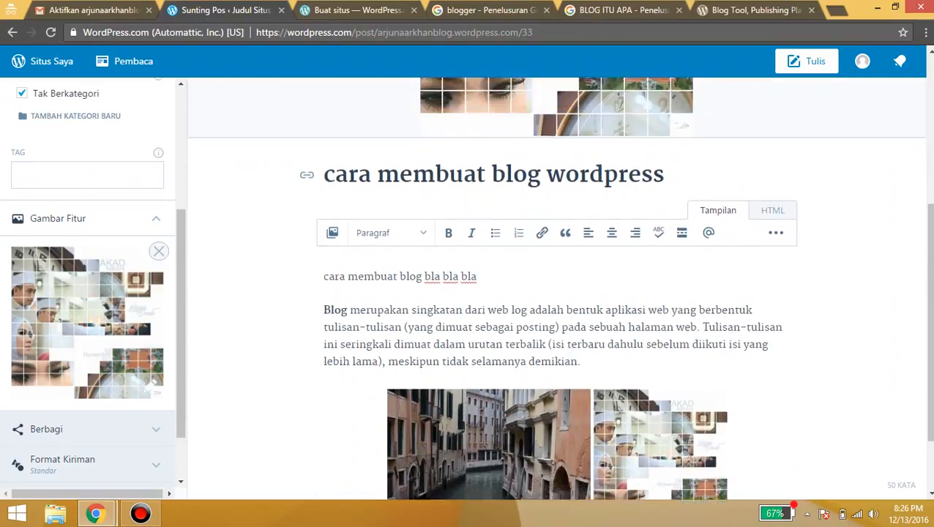
{"action": "scroll", "coordinate": [556, 292], "scroll_direction": "up", "scroll_amount": 3}
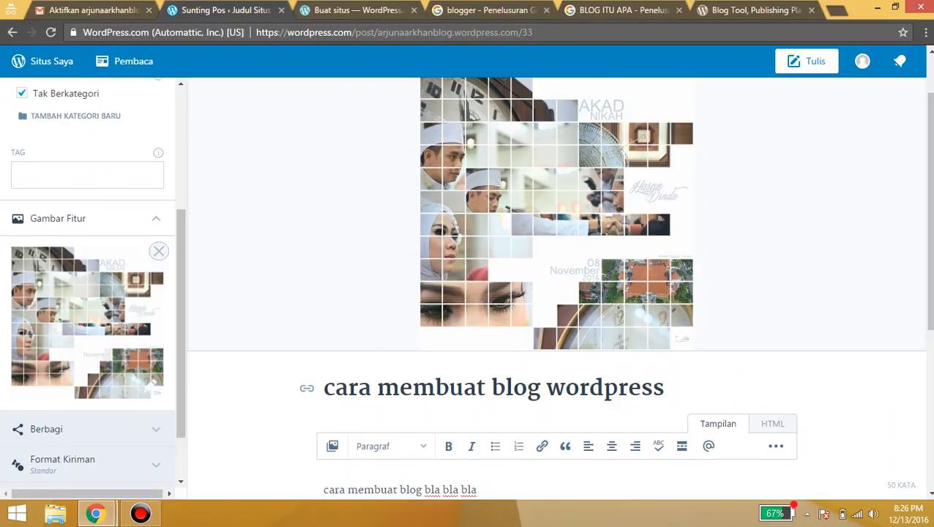
{"action": "scroll", "coordinate": [556, 293], "scroll_direction": "down", "scroll_amount": 3}
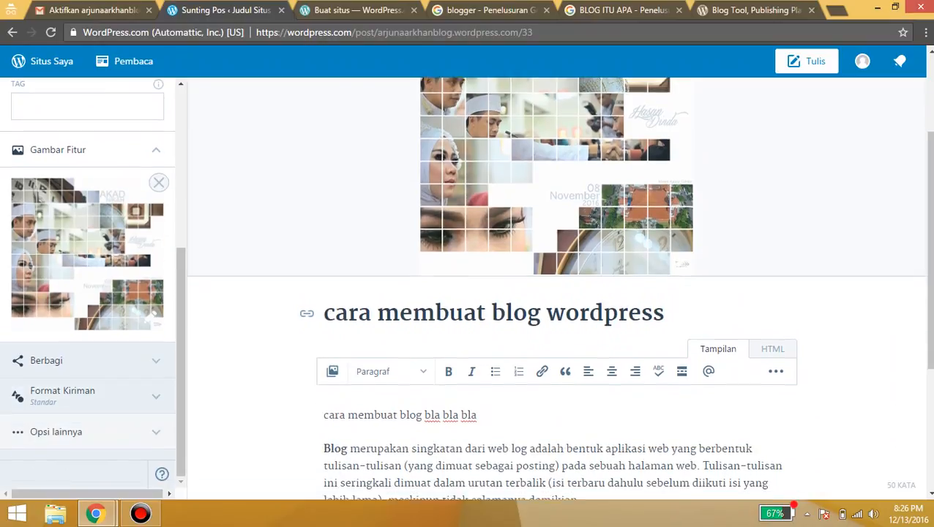
Expand the sharing, post format and further options panels and review the post settings
{"action": "left_click", "coordinate": [86, 360]}
{"action": "scroll", "coordinate": [86, 360], "scroll_direction": "down", "scroll_amount": 3}
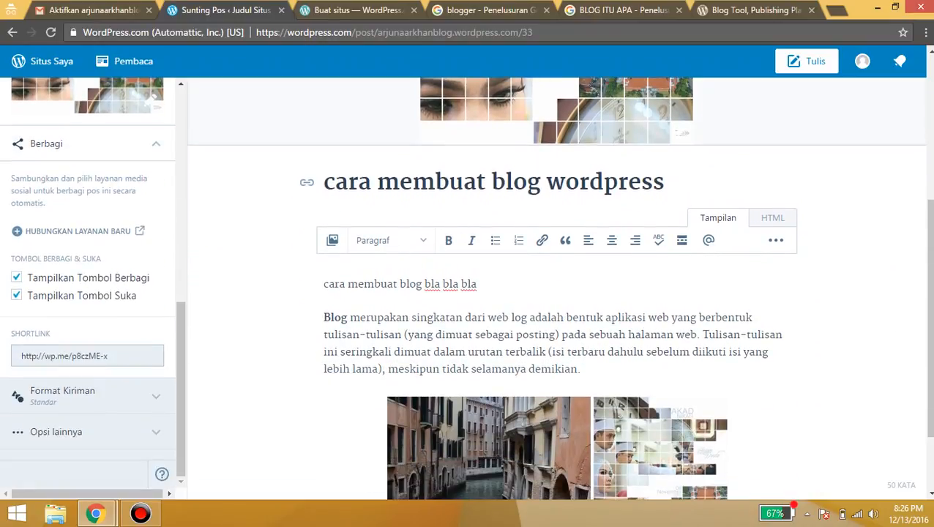
{"action": "scroll", "coordinate": [556, 292], "scroll_direction": "down", "scroll_amount": 1}
{"action": "left_click", "coordinate": [86, 396]}
{"action": "scroll", "coordinate": [86, 396], "scroll_direction": "down", "scroll_amount": 3}
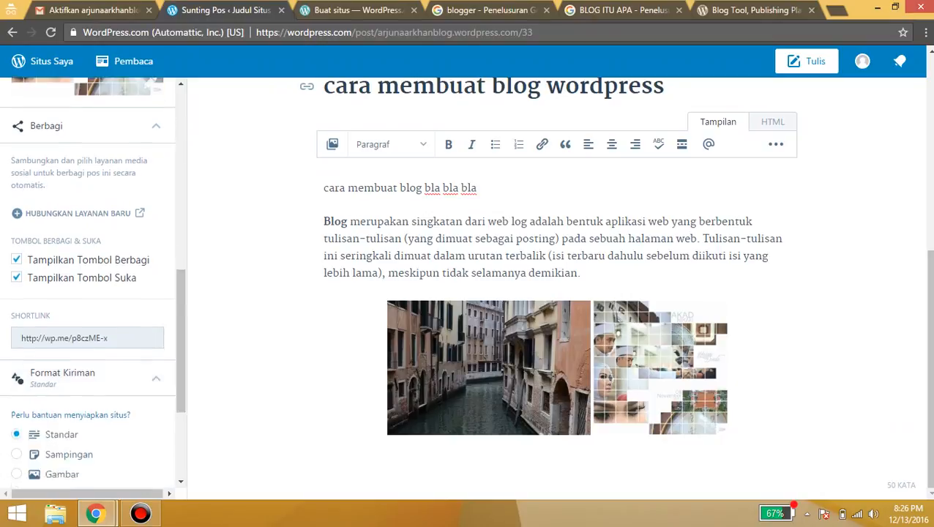
{"action": "left_click", "coordinate": [86, 432]}
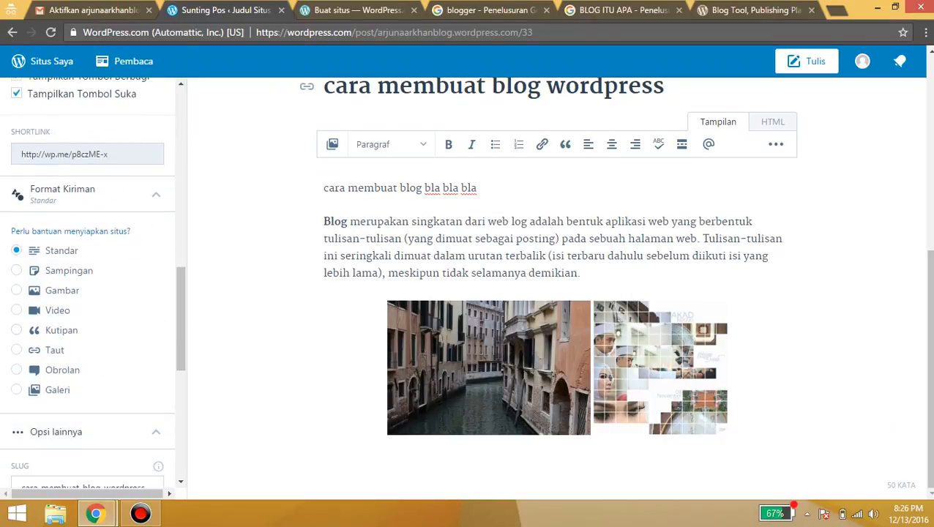
{"action": "scroll", "coordinate": [88, 285], "scroll_direction": "down", "scroll_amount": 3}
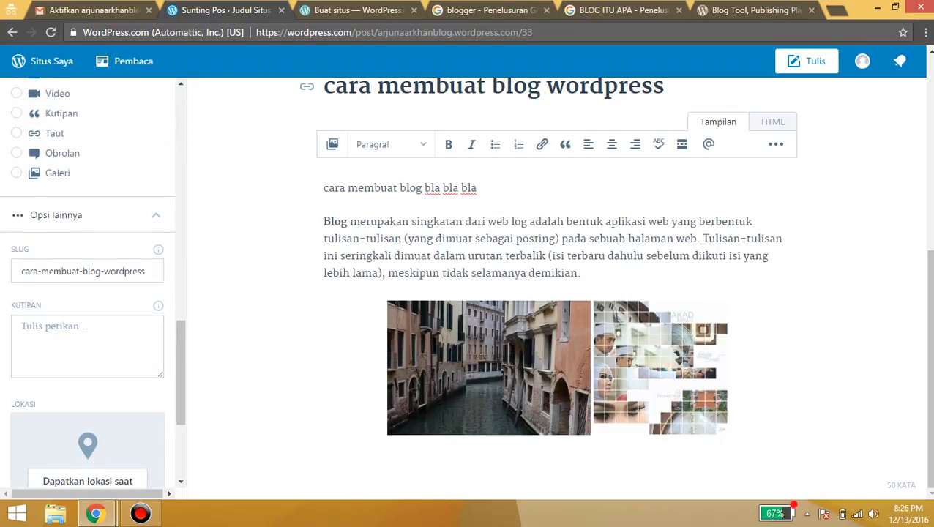
{"action": "scroll", "coordinate": [88, 286], "scroll_direction": "down", "scroll_amount": 3}
{"action": "scroll", "coordinate": [88, 286], "scroll_direction": "up", "scroll_amount": 7}
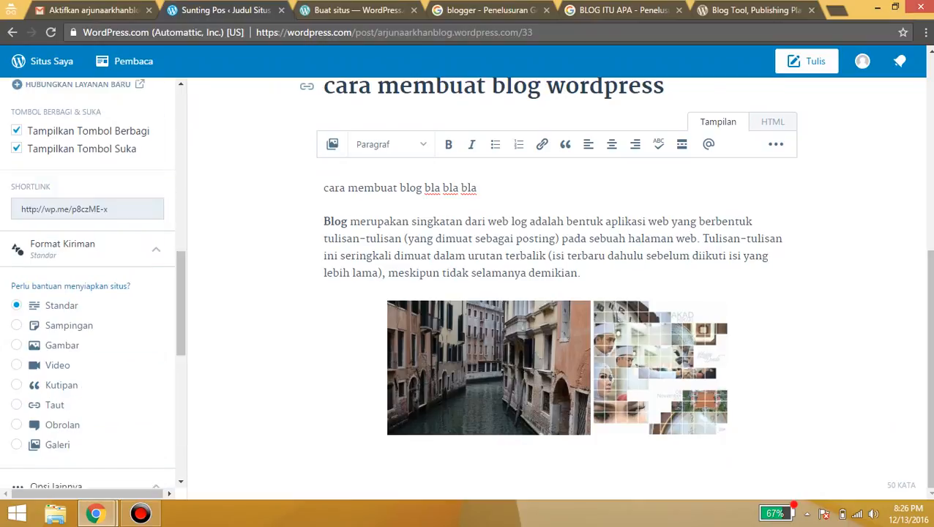
{"action": "scroll", "coordinate": [87, 285], "scroll_direction": "up", "scroll_amount": 8}
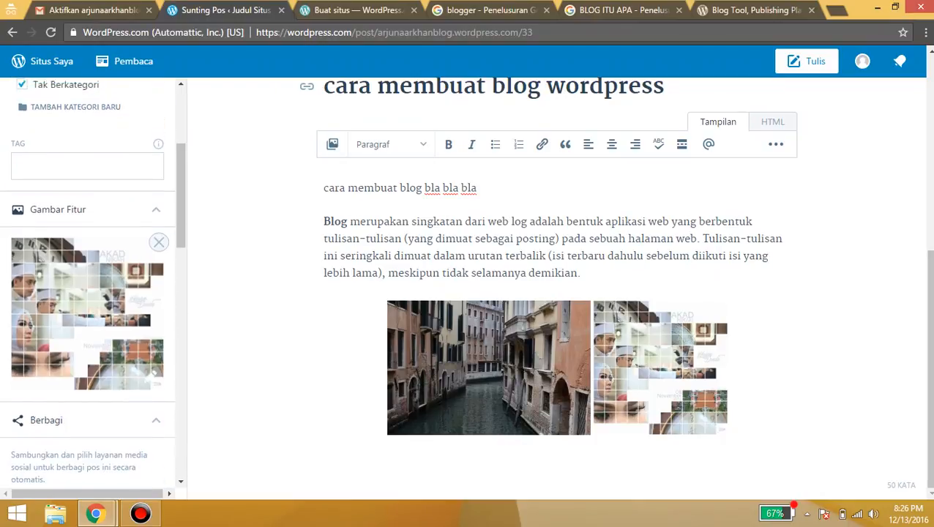
{"action": "scroll", "coordinate": [556, 286], "scroll_direction": "up", "scroll_amount": 4}
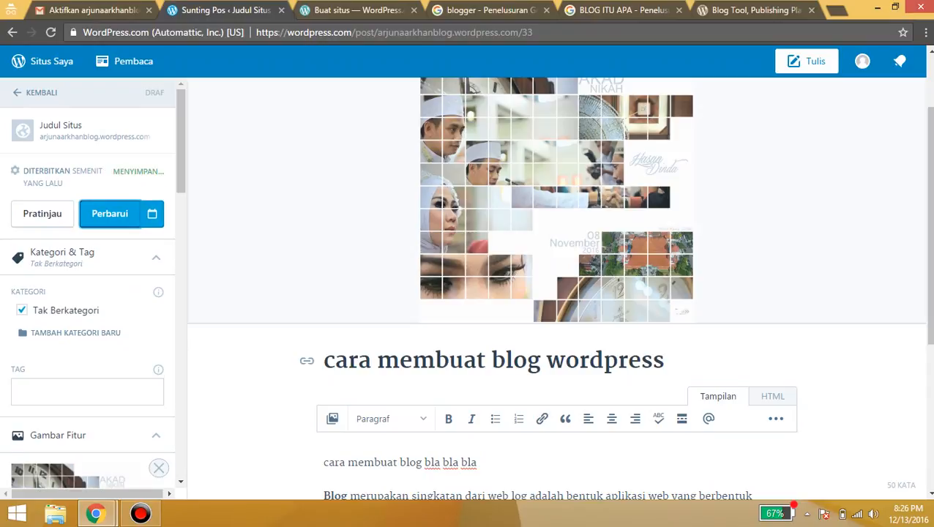
Load arjunaarkhanblog.wordpress.com in the 'Buat situs' tab to view the new blog's homepage
{"action": "left_click", "coordinate": [357, 11]}
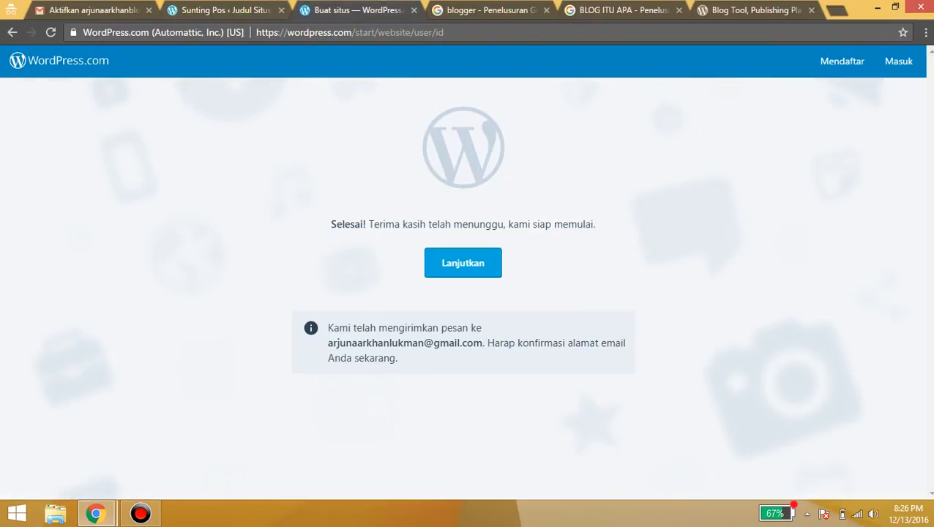
{"action": "left_click", "coordinate": [350, 32]}
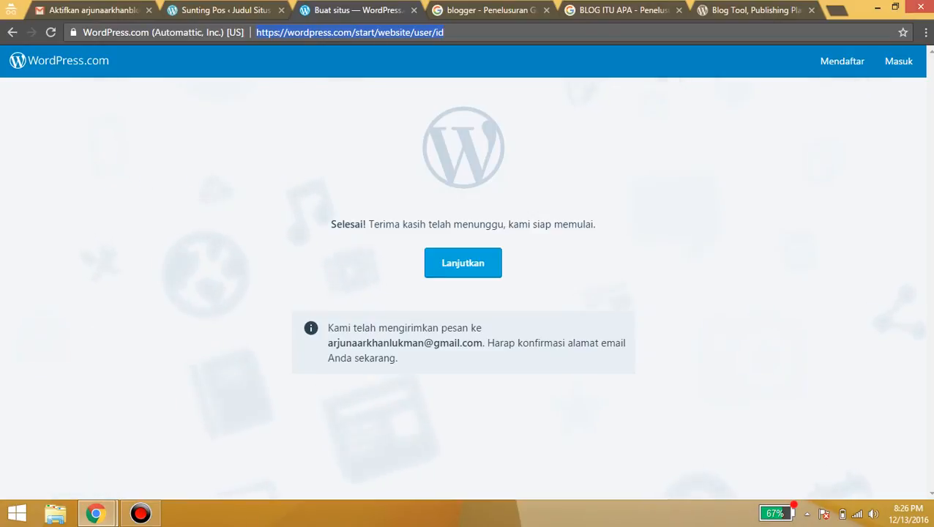
{"action": "key", "text": "BackSpace"}
{"action": "type", "text": "arjuna"}
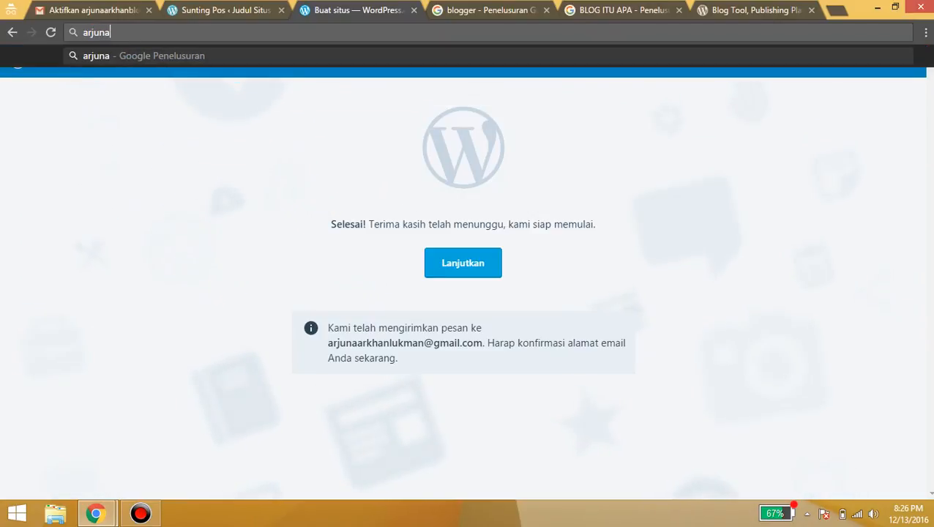
{"action": "type", "text": "arkhanblo"}
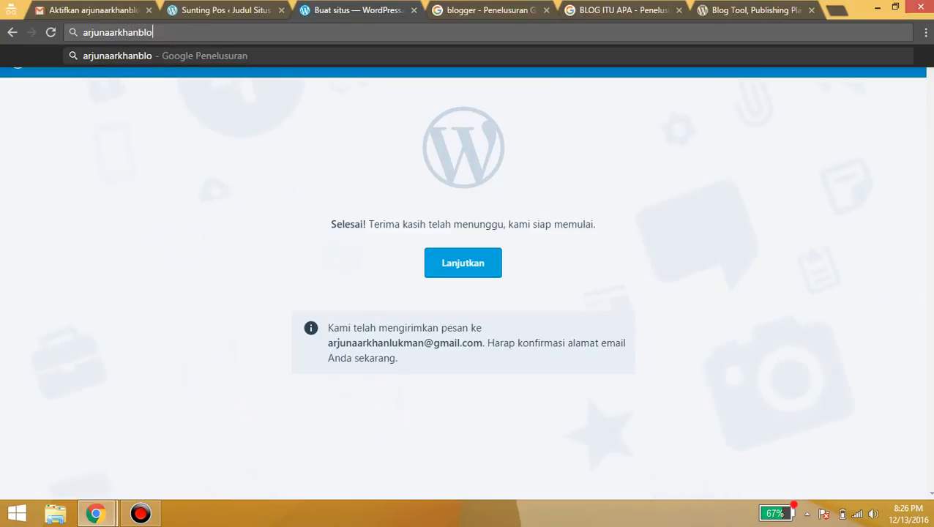
{"action": "type", "text": "g.wordpress"}
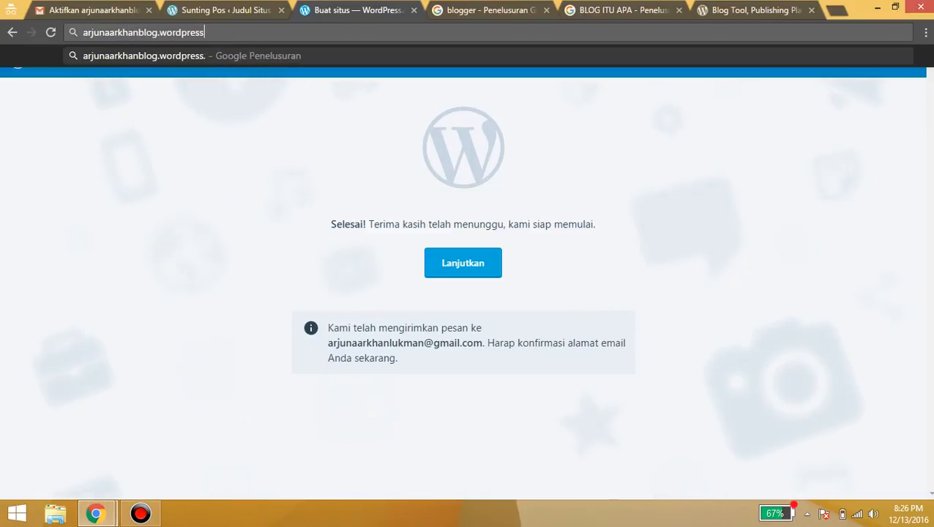
{"action": "type", "text": ".com"}
{"action": "key", "text": "Return"}
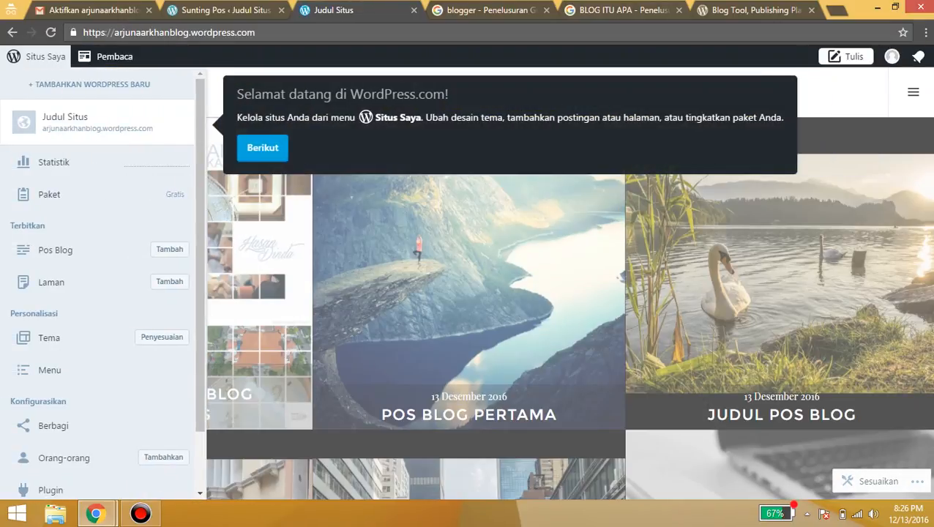
Dismiss the welcome tour with Berikut and Saya mengerti!
{"action": "left_click", "coordinate": [263, 149]}
{"action": "left_click", "coordinate": [279, 357]}
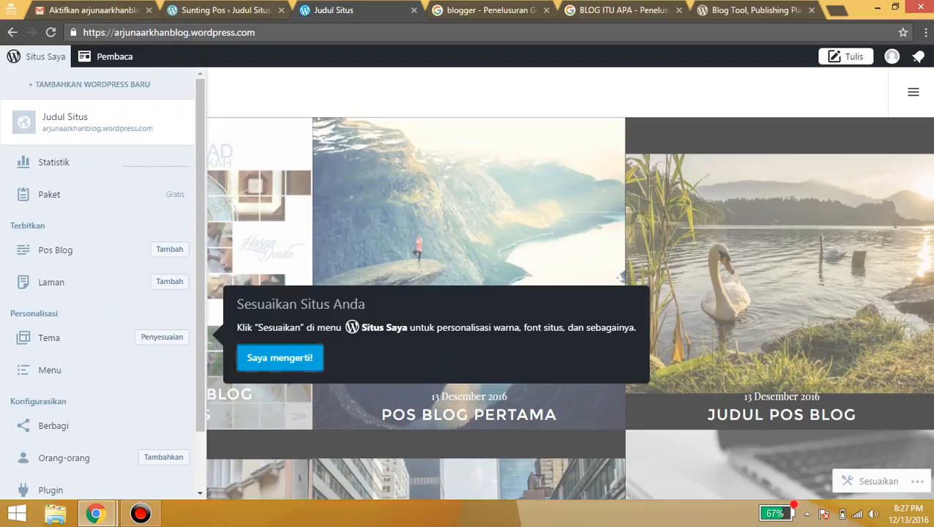
{"action": "scroll", "coordinate": [220, 308], "scroll_direction": "down", "scroll_amount": 3}
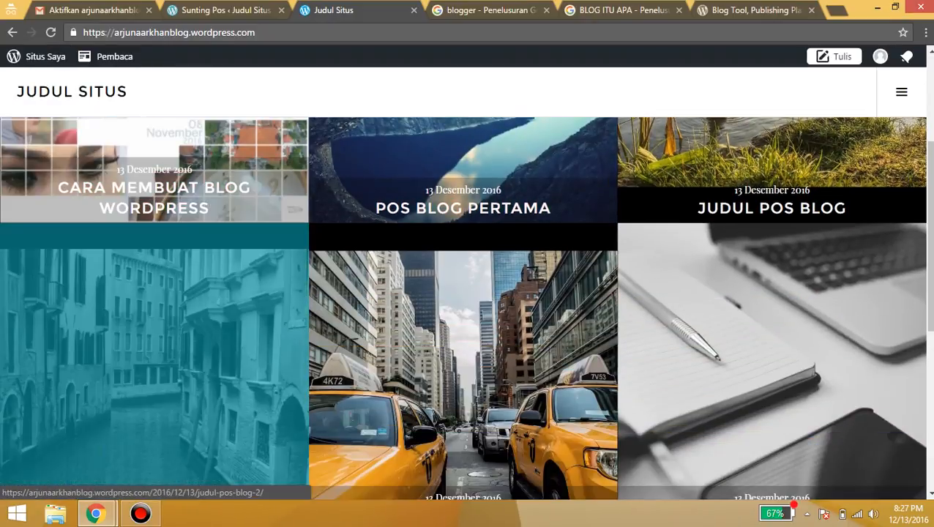
Scroll the homepage grid to confirm 'Cara membuat blog wordpress' appears first
{"action": "scroll", "coordinate": [219, 307], "scroll_direction": "up", "scroll_amount": 3}
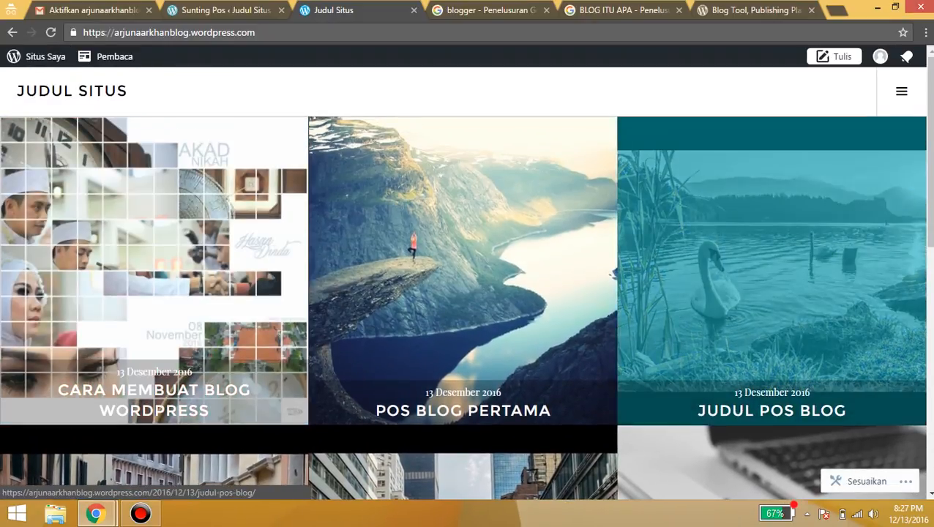
{"action": "scroll", "coordinate": [468, 307], "scroll_direction": "down", "scroll_amount": 7}
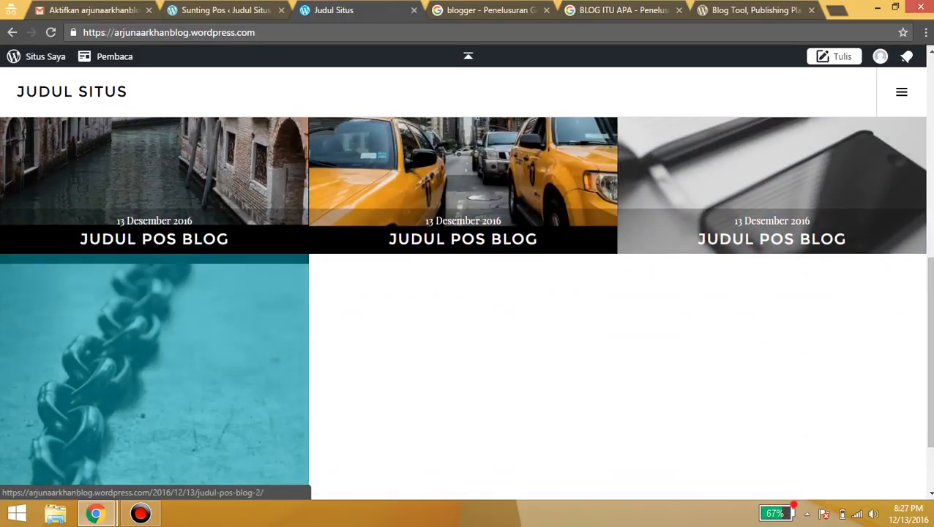
{"action": "scroll", "coordinate": [468, 307], "scroll_direction": "up", "scroll_amount": 7}
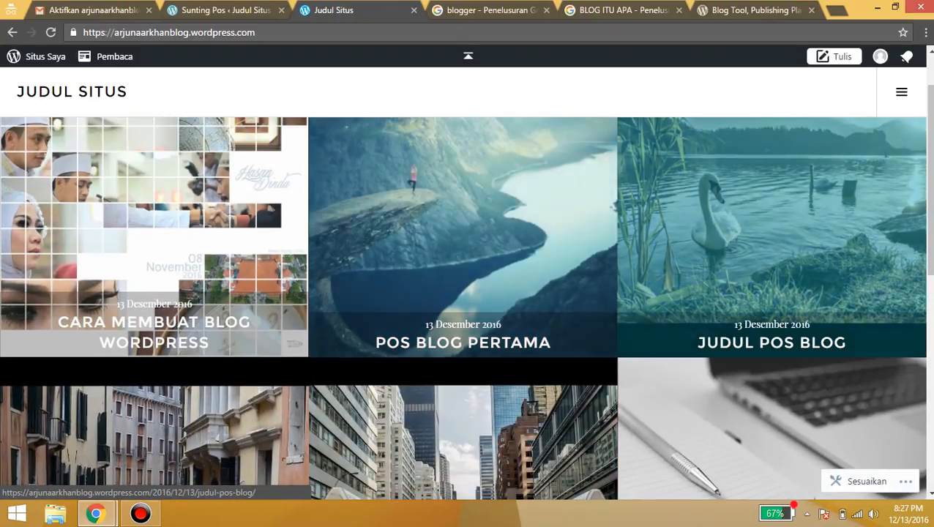
{"action": "scroll", "coordinate": [462, 307], "scroll_direction": "down", "scroll_amount": 3}
{"action": "scroll", "coordinate": [463, 307], "scroll_direction": "down", "scroll_amount": 4}
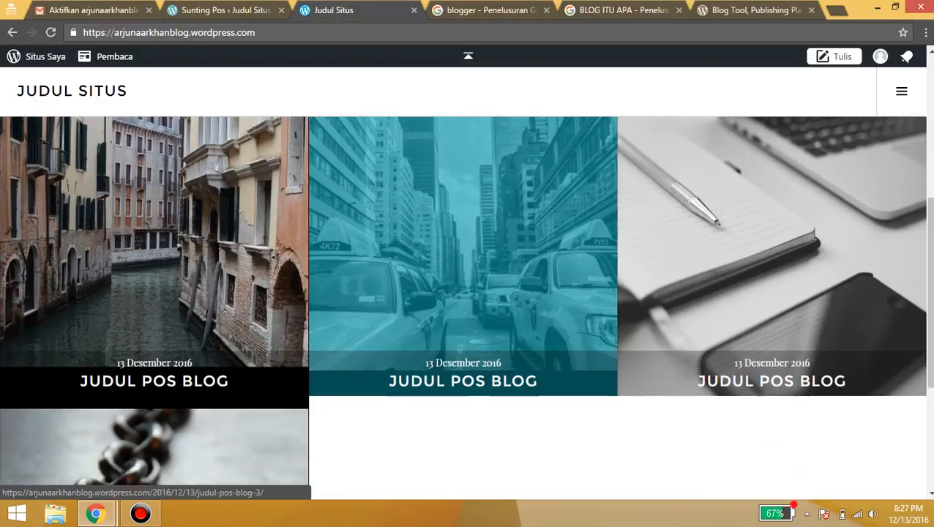
{"action": "scroll", "coordinate": [463, 307], "scroll_direction": "up", "scroll_amount": 5}
{"action": "scroll", "coordinate": [307, 307], "scroll_direction": "up", "scroll_amount": 4}
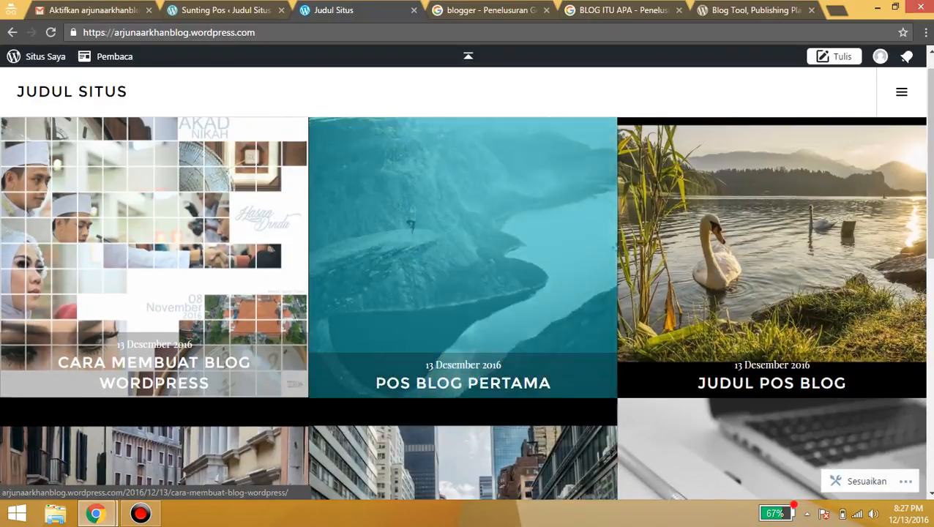
{"action": "scroll", "coordinate": [307, 308], "scroll_direction": "down", "scroll_amount": 5}
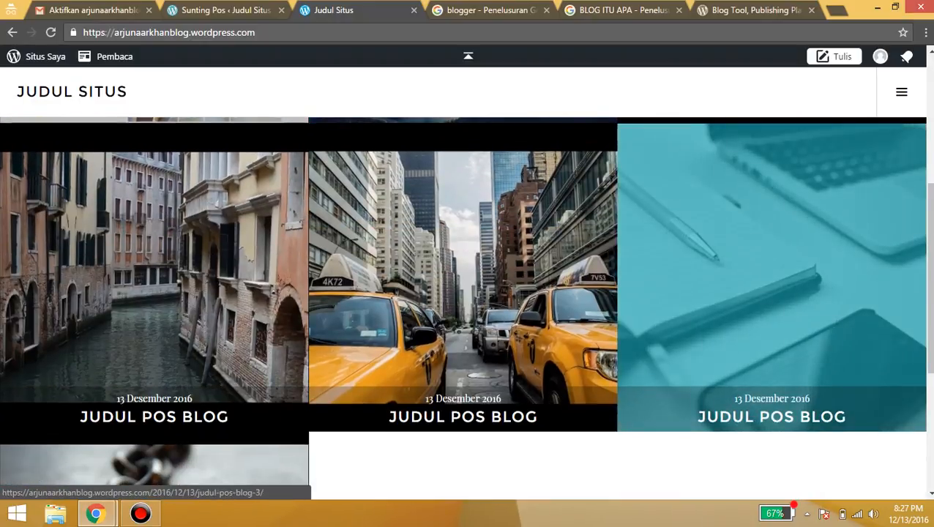
{"action": "scroll", "coordinate": [463, 366], "scroll_direction": "down", "scroll_amount": 2}
{"action": "scroll", "coordinate": [462, 366], "scroll_direction": "up", "scroll_amount": 4}
{"action": "scroll", "coordinate": [462, 366], "scroll_direction": "up", "scroll_amount": 2}
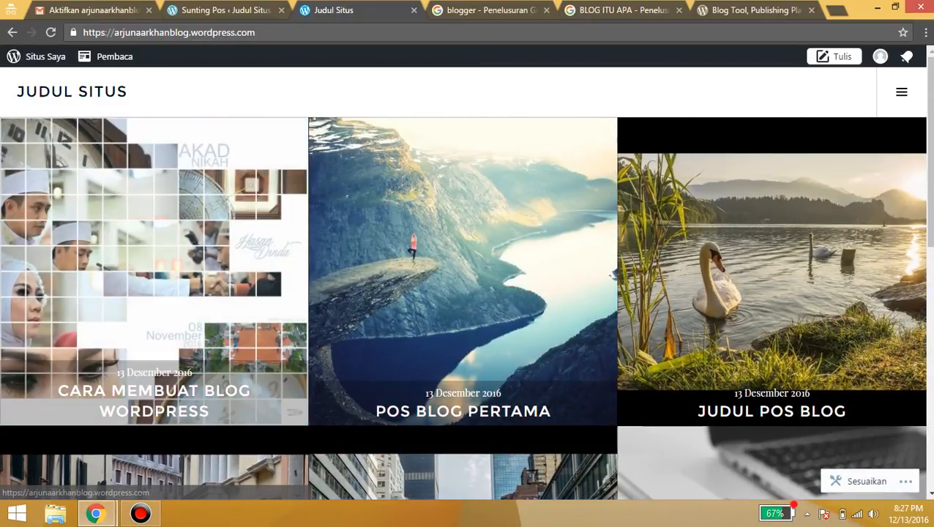
Leave the post editor for Tema and load the Customizer for the Cubic theme
{"action": "left_click", "coordinate": [219, 10]}
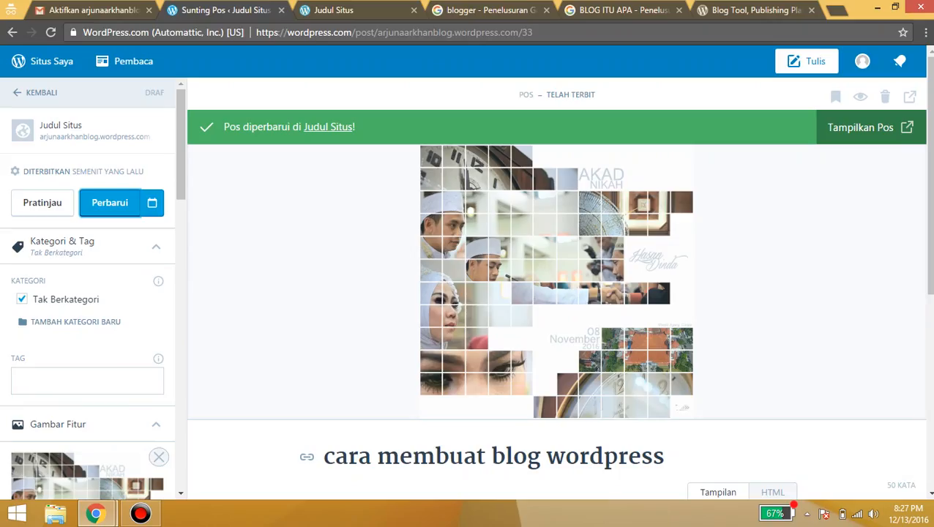
{"action": "left_click", "coordinate": [37, 93]}
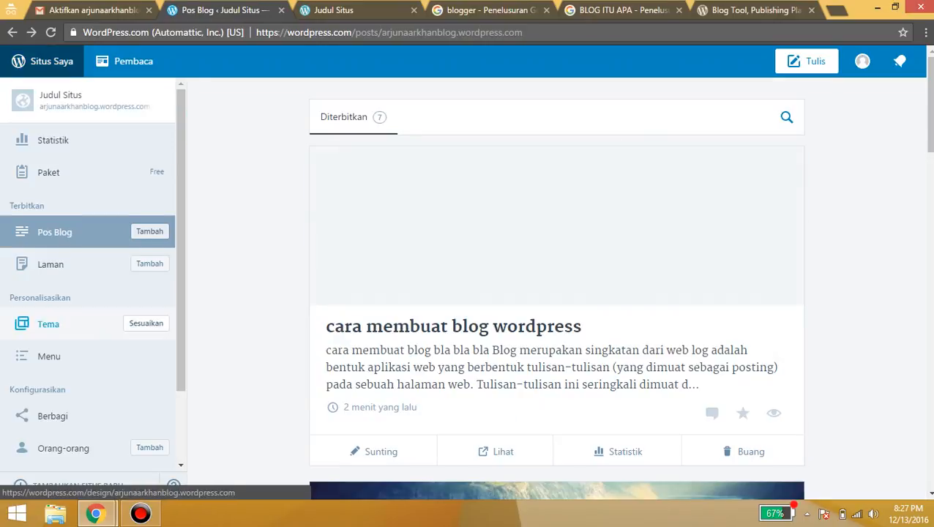
{"action": "scroll", "coordinate": [87, 307], "scroll_direction": "down", "scroll_amount": 5}
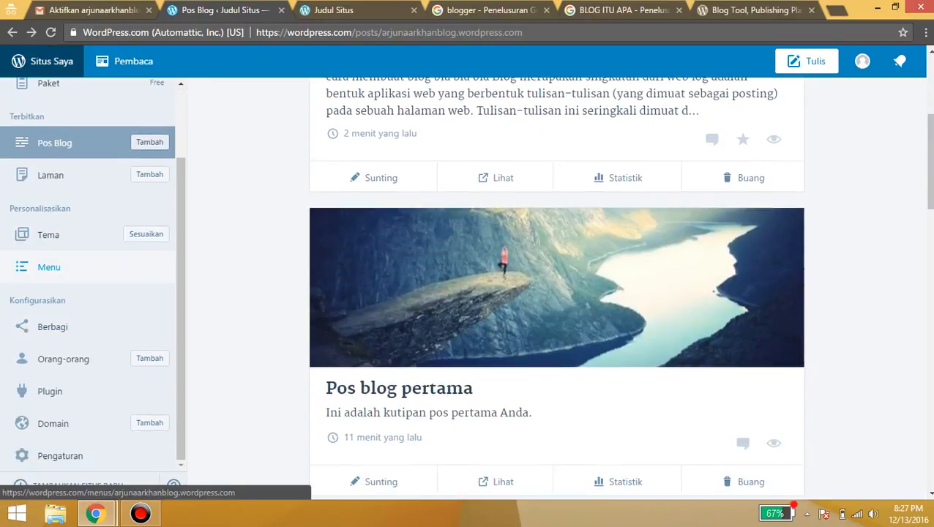
{"action": "left_click", "coordinate": [48, 235]}
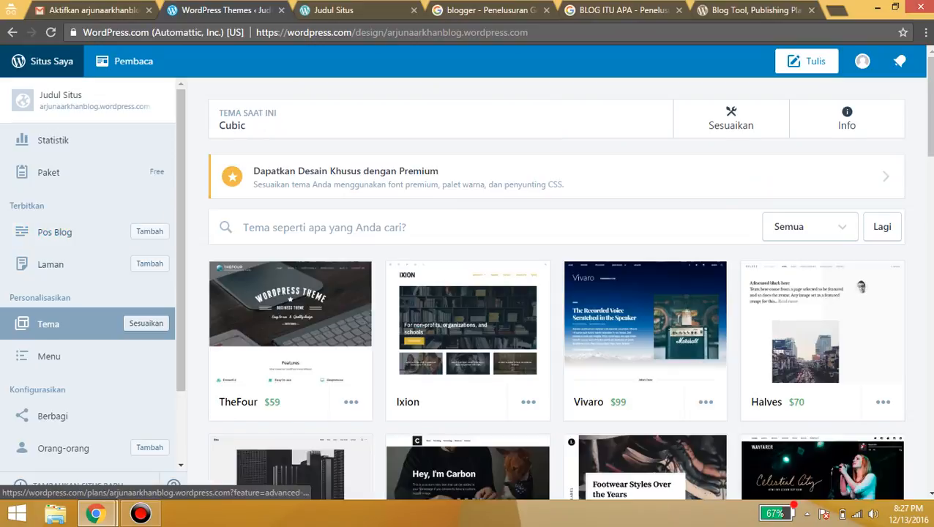
{"action": "left_click", "coordinate": [730, 118]}
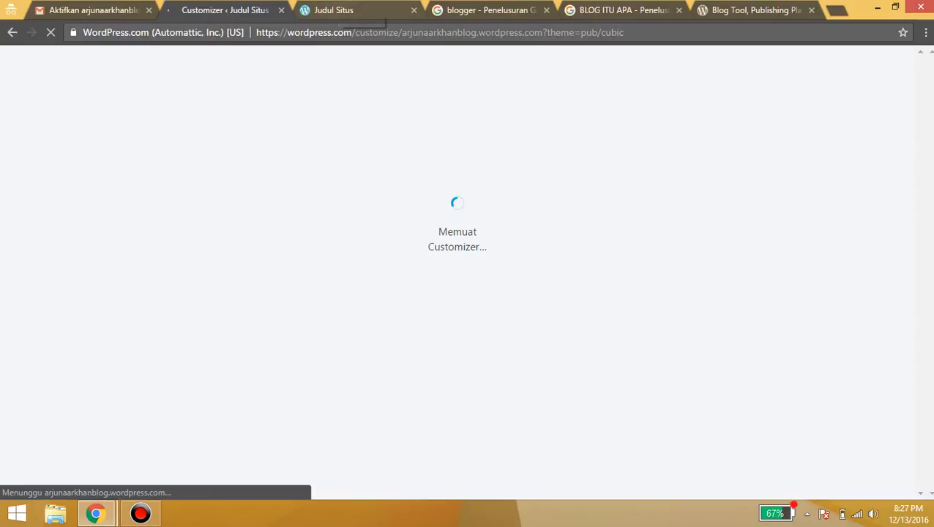
{"action": "left_click", "coordinate": [339, 10]}
{"action": "left_click", "coordinate": [225, 10]}
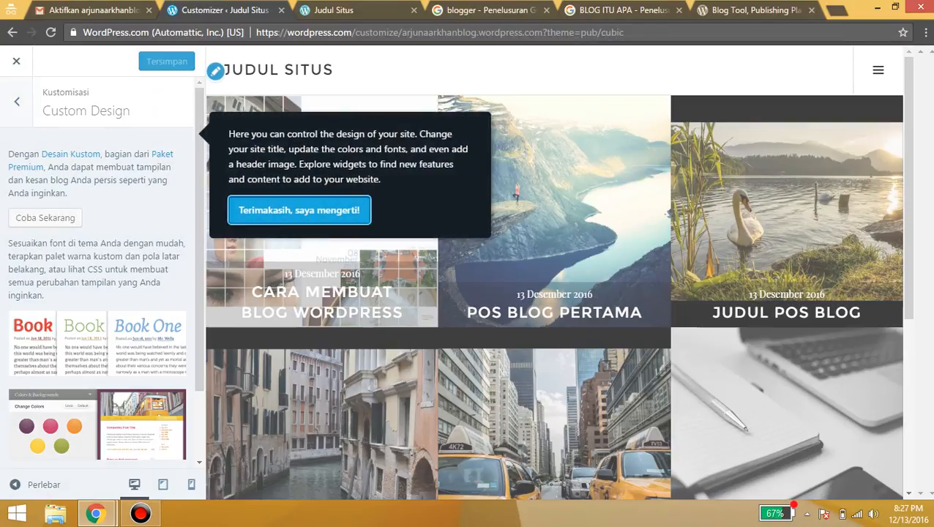
Dismiss the design tour and rename the site title to 'Arjuna Arkhan Blog'
{"action": "left_click", "coordinate": [298, 210]}
{"action": "left_click", "coordinate": [17, 101]}
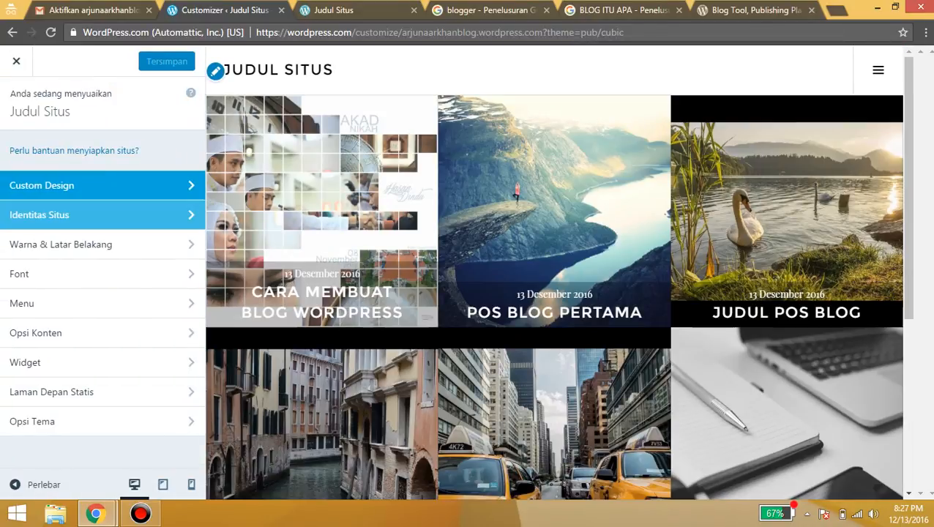
{"action": "left_click", "coordinate": [39, 214]}
{"action": "type", "text": "A"}
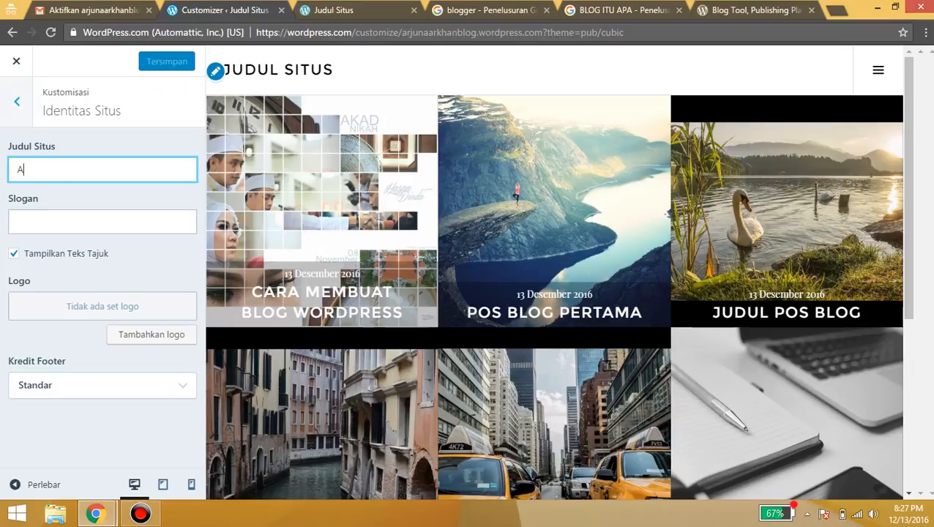
{"action": "type", "text": "rjuna Ark"}
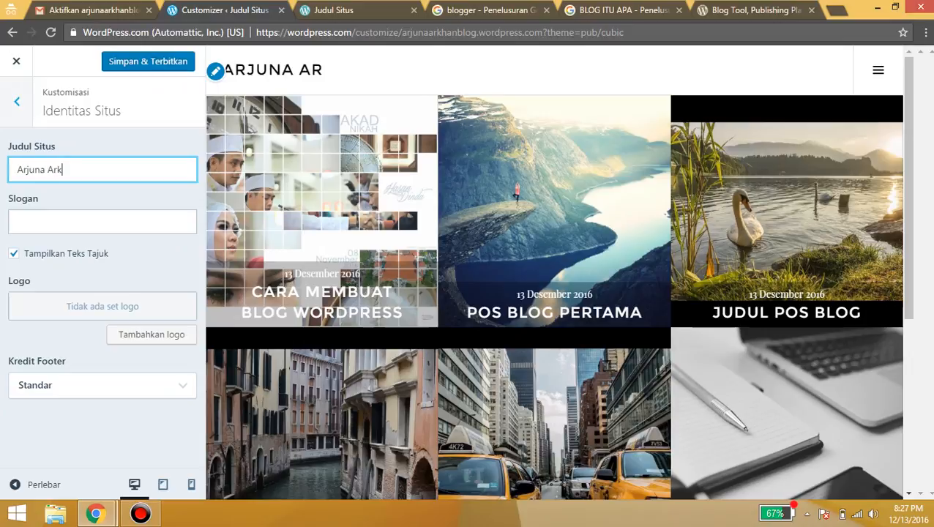
{"action": "key", "text": "BackSpace"}
{"action": "key", "text": "BackSpace"}
{"action": "key", "text": "BackSpace"}
{"action": "type", "text": "Arkhan Lu"}
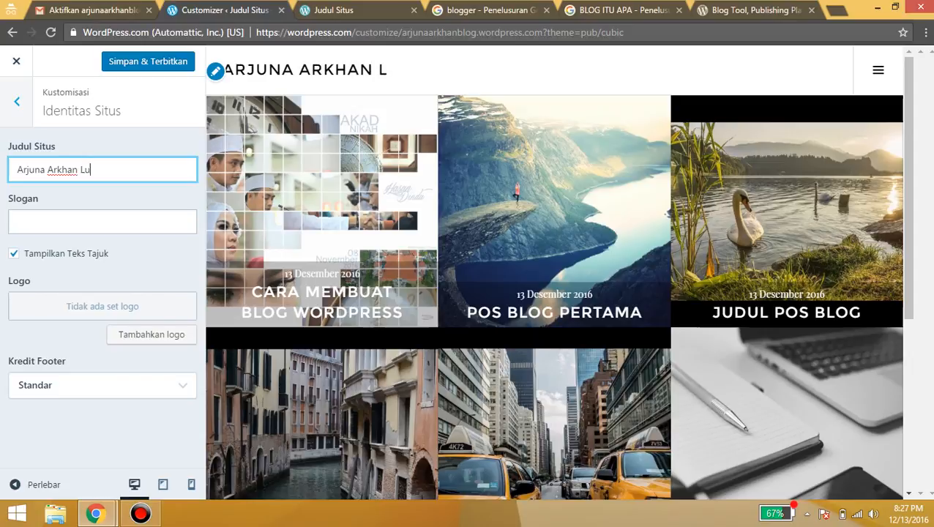
{"action": "key", "text": "BackSpace"}
{"action": "key", "text": "BackSpace"}
{"action": "type", "text": "Blog"}
Set the site tagline to 'Peace And Love'
{"action": "key", "text": "Tab"}
{"action": "type", "text": "Lets L"}
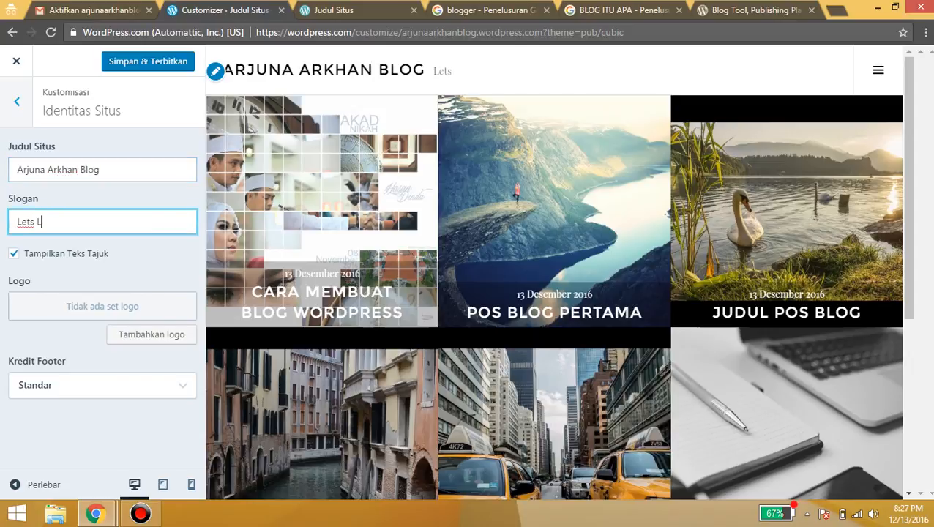
{"action": "type", "text": "ove"}
{"action": "key", "text": "BackSpace"}
{"action": "key", "text": "BackSpace"}
{"action": "key", "text": "BackSpace"}
{"action": "type", "text": "OVE"}
{"action": "key", "text": "BackSpace"}
{"action": "key", "text": "BackSpace"}
{"action": "key", "text": "BackSpace"}
{"action": "type", "text": "Peace And L"}
{"action": "key", "text": "BackSpace"}
{"action": "key", "text": "BackSpace"}
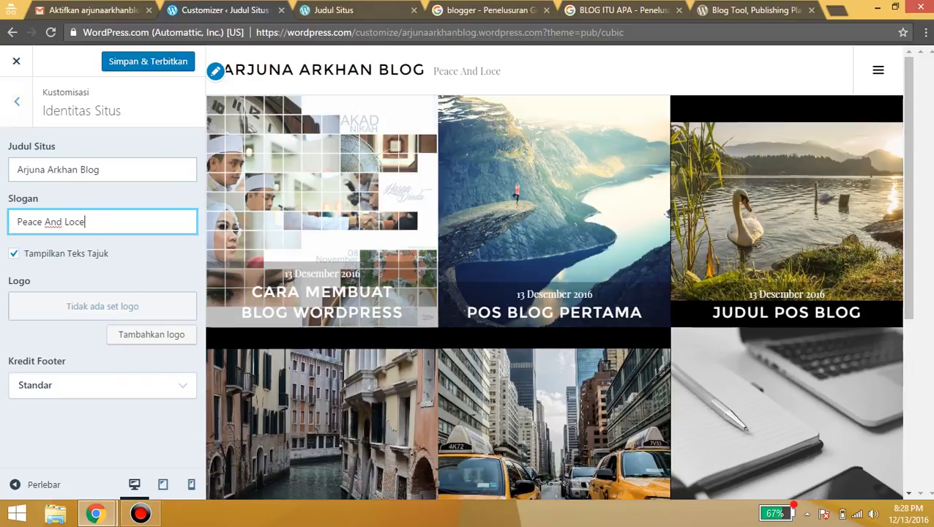
{"action": "key", "text": "BackSpace"}
{"action": "type", "text": "ve"}
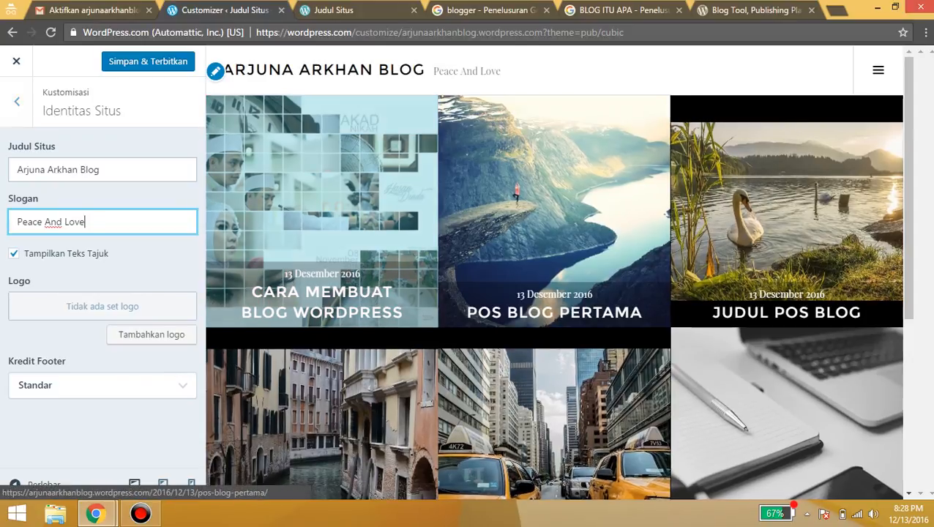
Choose 'Blog di WordPress.com' as the footer credit and save with Simpan & Terbitkan
{"action": "left_click", "coordinate": [103, 384]}
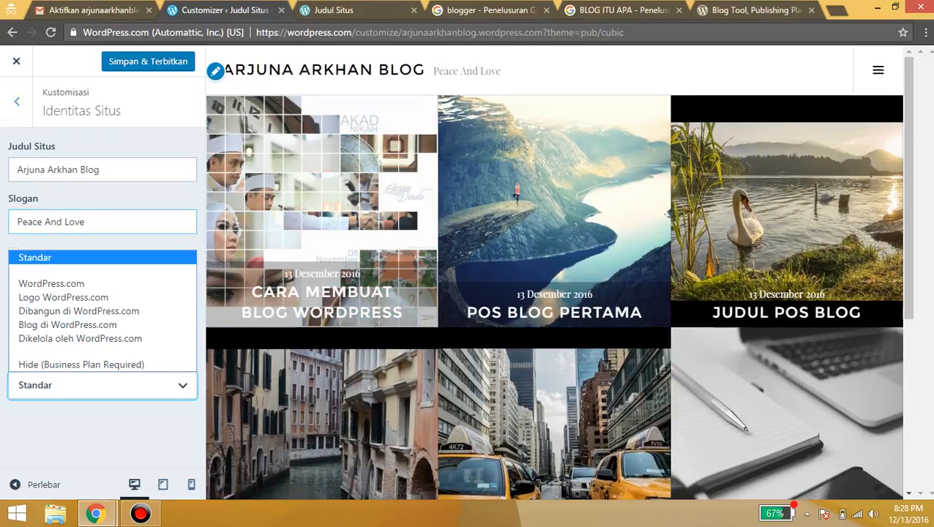
{"action": "left_click", "coordinate": [80, 364]}
{"action": "left_click", "coordinate": [102, 385]}
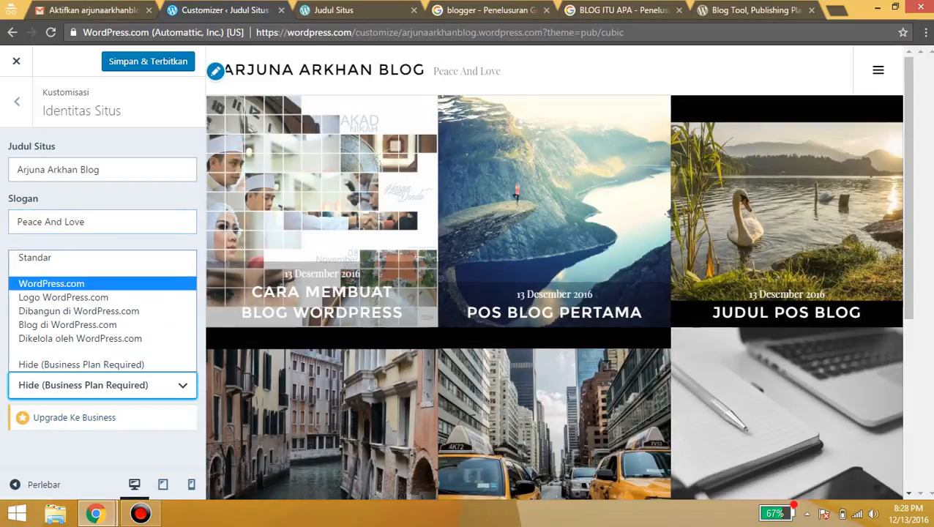
{"action": "key", "text": "Down"}
{"action": "key", "text": "Down"}
{"action": "key", "text": "Down"}
{"action": "key", "text": "Return"}
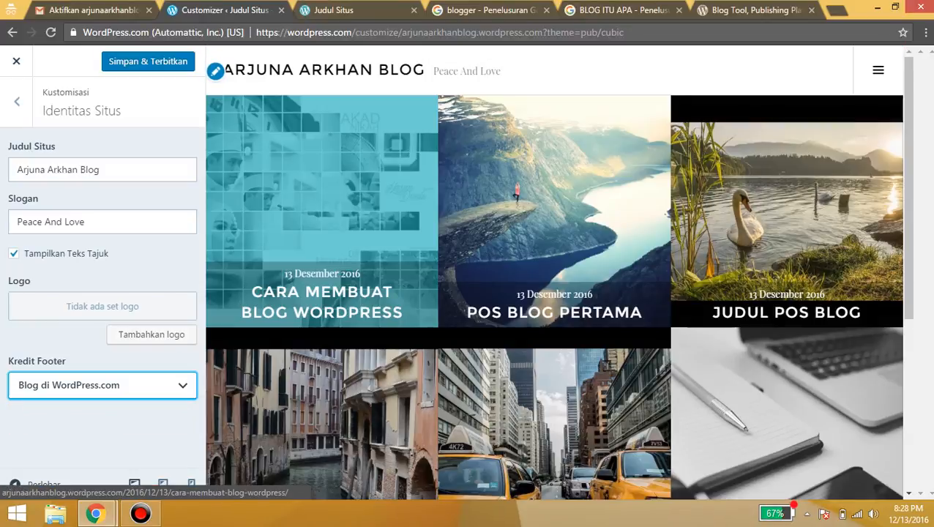
{"action": "left_click", "coordinate": [148, 61]}
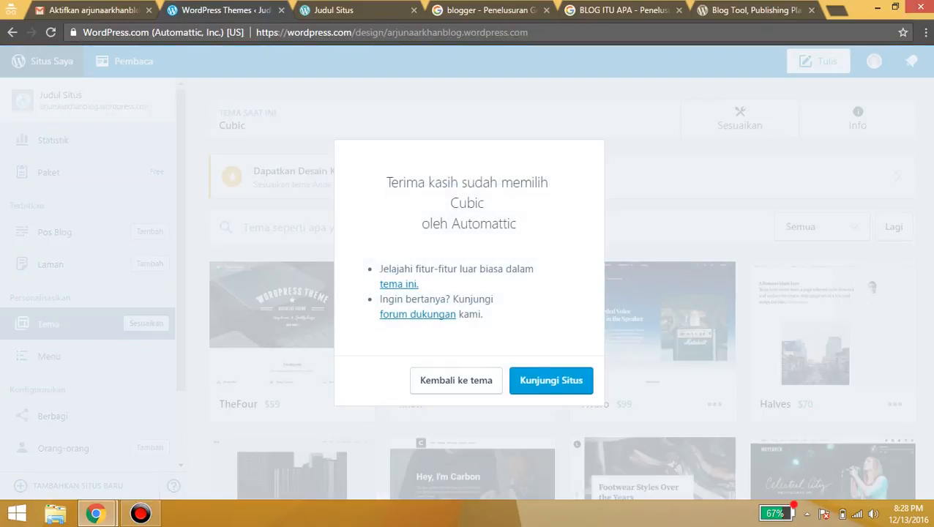
Check the live blog's new title and 'Peace And Love' tagline, then go to Pos Blog
{"action": "left_click", "coordinate": [551, 381]}
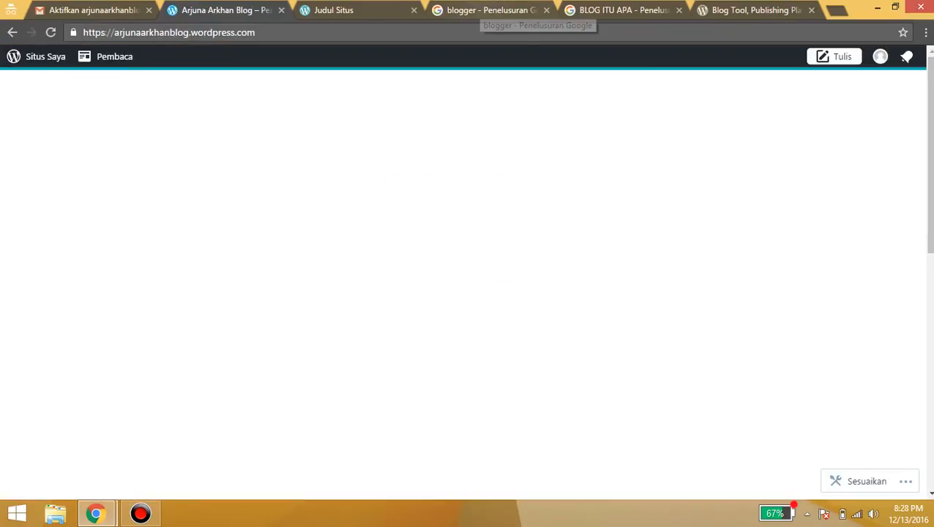
{"action": "scroll", "coordinate": [462, 292], "scroll_direction": "down", "scroll_amount": 10}
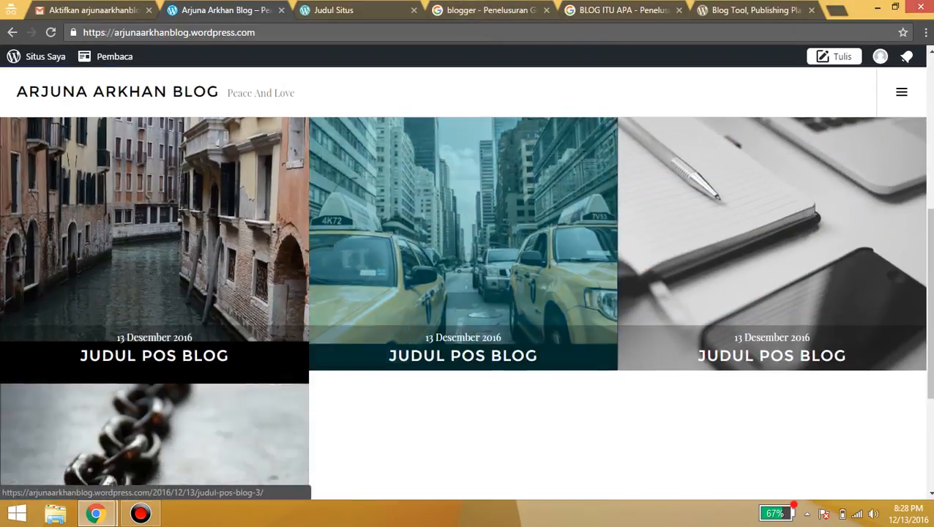
{"action": "scroll", "coordinate": [462, 292], "scroll_direction": "up", "scroll_amount": 10}
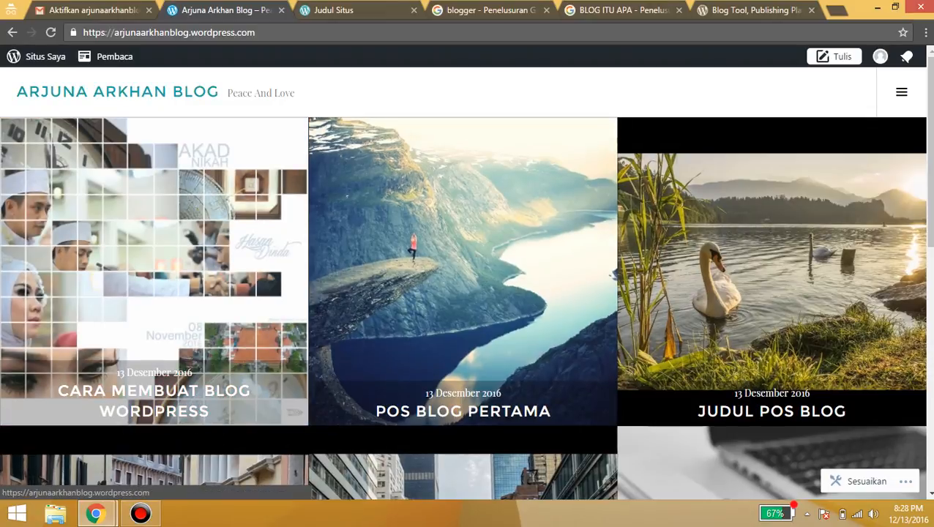
{"action": "scroll", "coordinate": [463, 293], "scroll_direction": "down", "scroll_amount": 4}
{"action": "scroll", "coordinate": [462, 292], "scroll_direction": "up", "scroll_amount": 4}
{"action": "scroll", "coordinate": [463, 293], "scroll_direction": "down", "scroll_amount": 2}
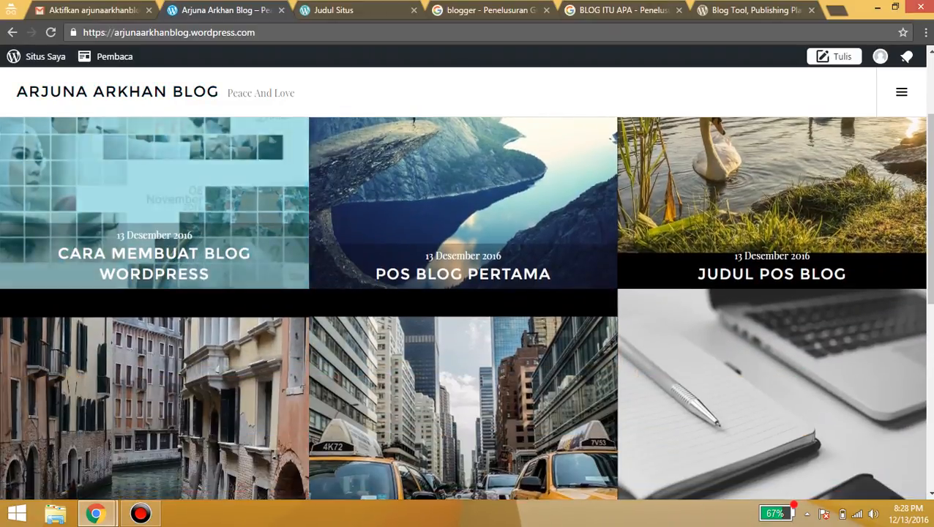
{"action": "scroll", "coordinate": [462, 292], "scroll_direction": "up", "scroll_amount": 1}
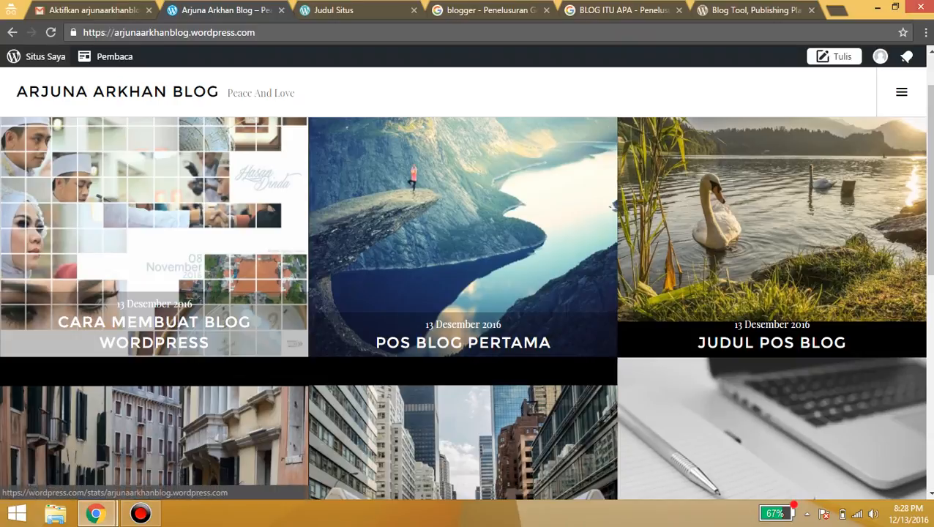
{"action": "left_click", "coordinate": [37, 56]}
{"action": "left_click", "coordinate": [55, 250]}
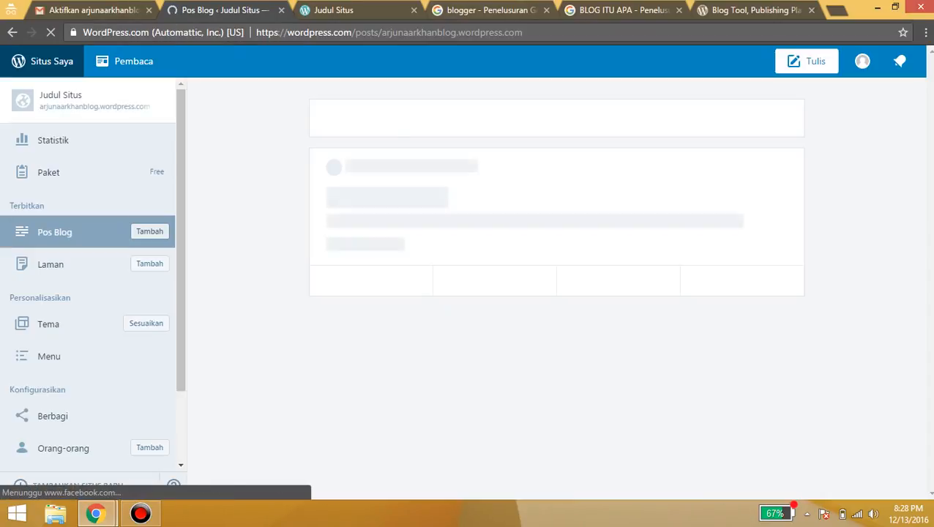
Open the 'cara membuat blog wordpress' post and copy 'cara membuat blog' from its title
{"action": "scroll", "coordinate": [556, 288], "scroll_direction": "down", "scroll_amount": 2}
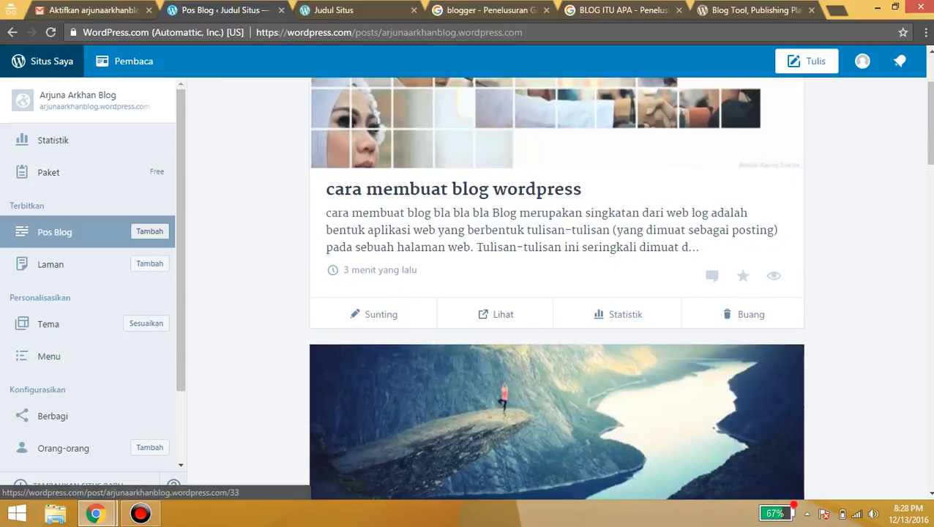
{"action": "left_click", "coordinate": [374, 314]}
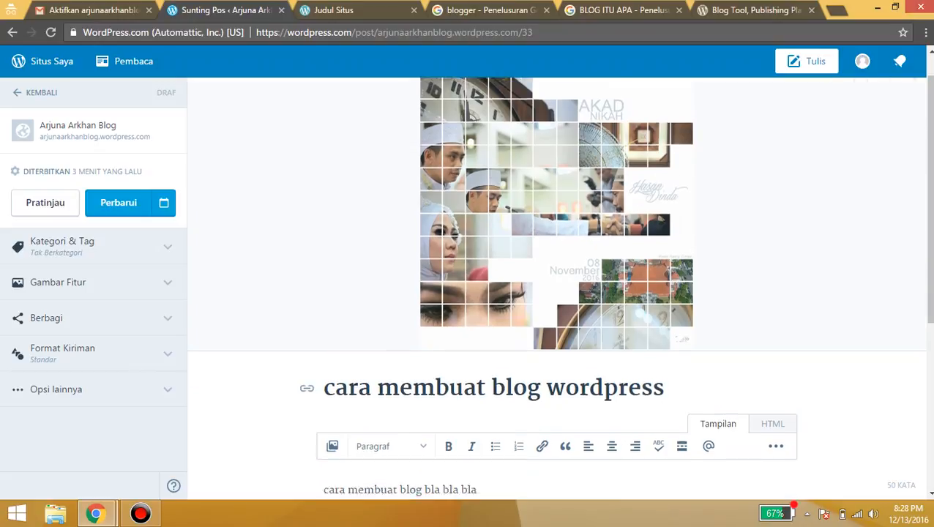
{"action": "left_click_drag", "start_coordinate": [435, 354], "coordinate": [540, 354]}
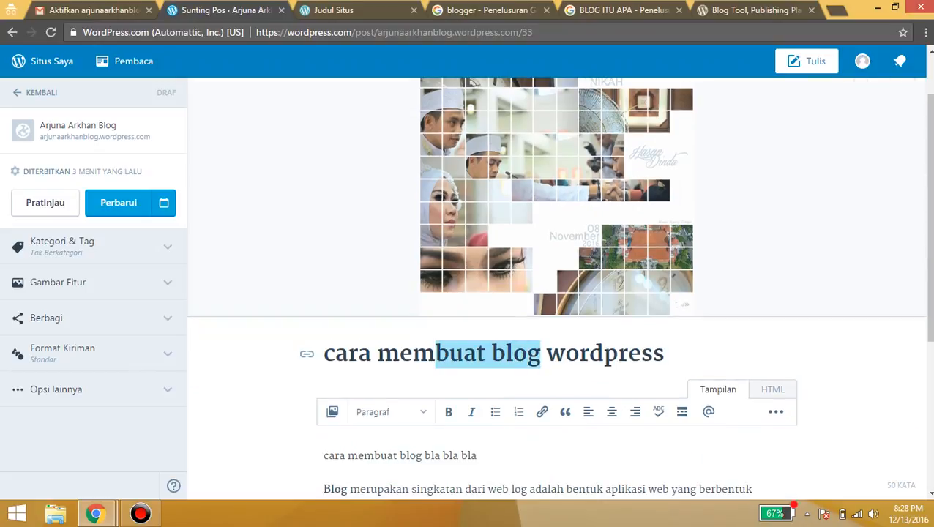
{"action": "left_click_drag", "start_coordinate": [436, 354], "coordinate": [324, 355]}
{"action": "key", "text": "ctrl+c"}
Add tags 'cara membuat blog' and 'cara membuat blog wordpress' under Kategori & Tag
{"action": "left_click", "coordinate": [93, 247]}
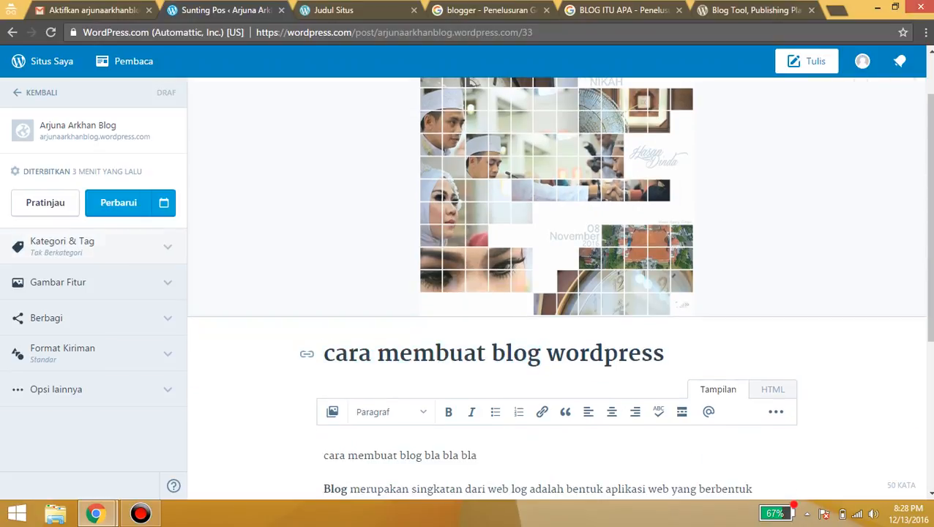
{"action": "scroll", "coordinate": [88, 329], "scroll_direction": "down", "scroll_amount": 1}
{"action": "left_click", "coordinate": [87, 313]}
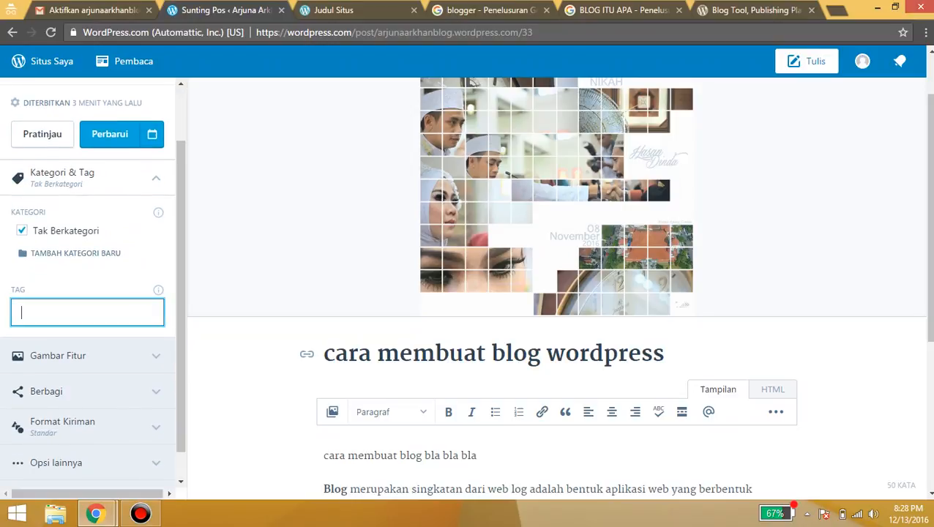
{"action": "key", "text": "ctrl+v"}
{"action": "key", "text": "Return"}
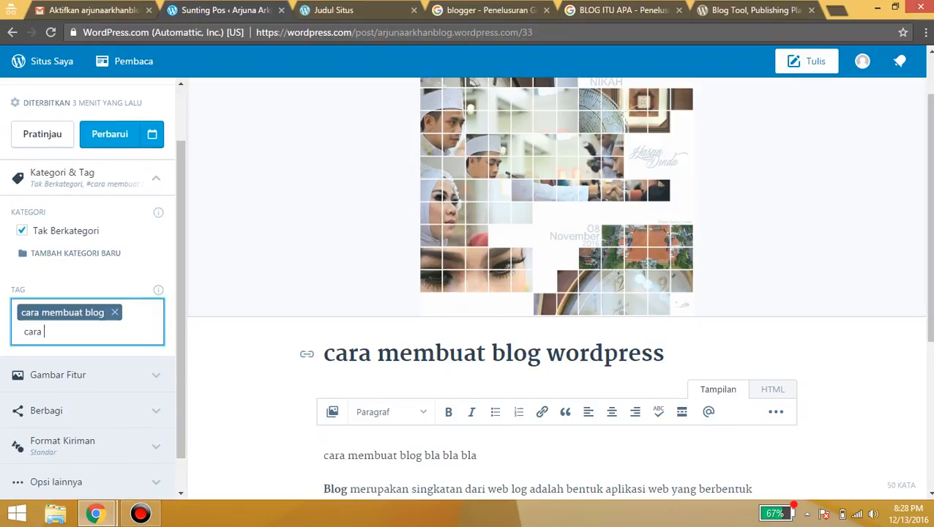
{"action": "type", "text": "cara membuat blog word"}
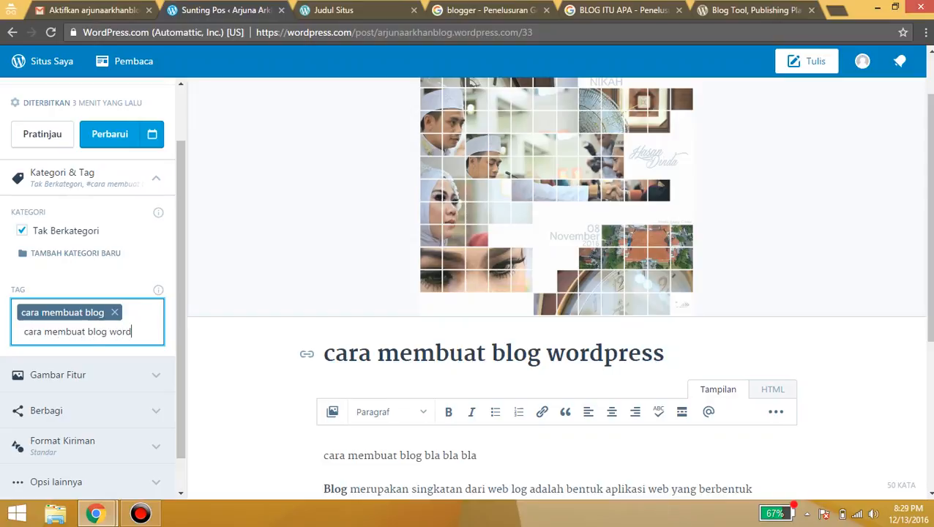
{"action": "type", "text": "press"}
{"action": "key", "text": "Return"}
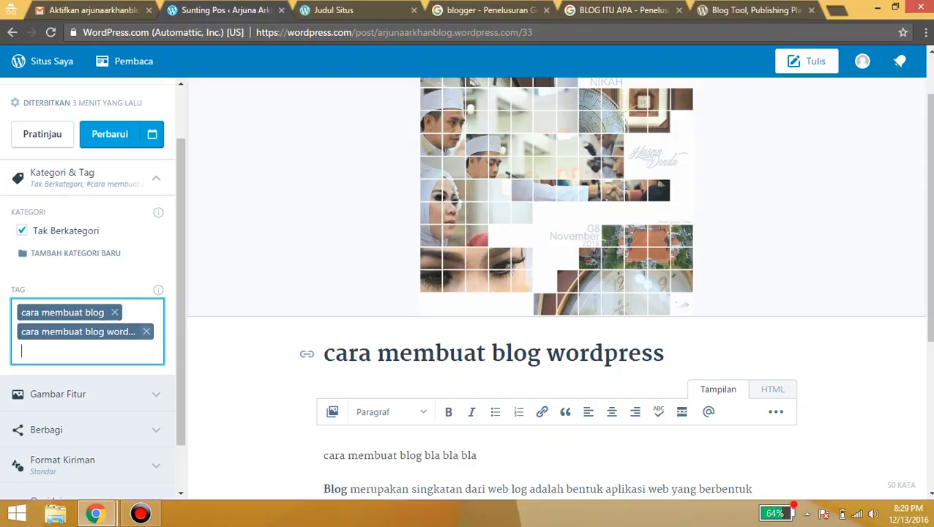
Scroll through the post settings to review the added tags
{"action": "scroll", "coordinate": [88, 307], "scroll_direction": "down", "scroll_amount": 1}
{"action": "scroll", "coordinate": [556, 292], "scroll_direction": "down", "scroll_amount": 2}
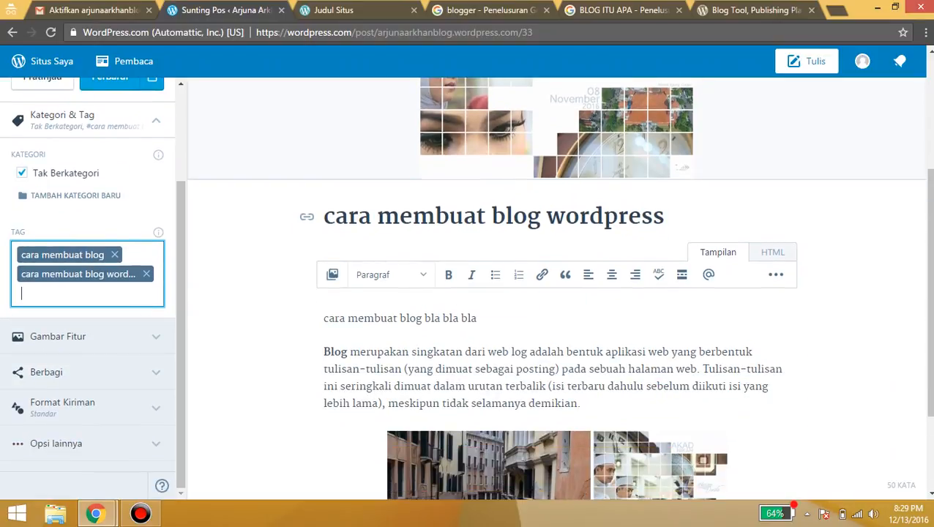
{"action": "scroll", "coordinate": [556, 293], "scroll_direction": "down", "scroll_amount": 1}
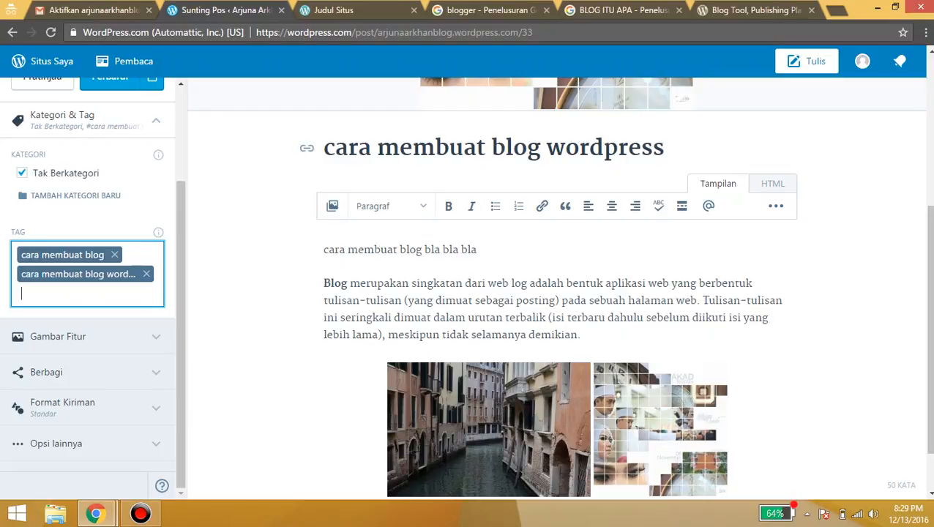
{"action": "scroll", "coordinate": [556, 292], "scroll_direction": "up", "scroll_amount": 3}
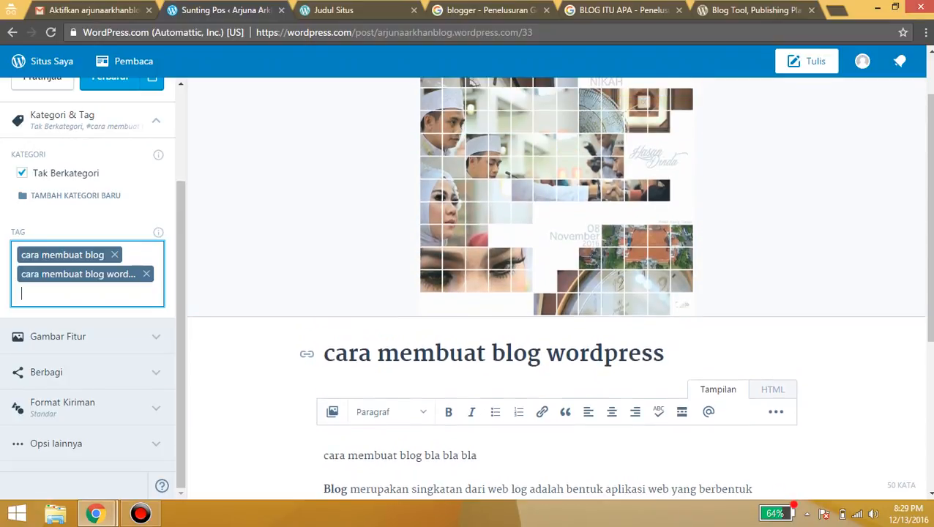
{"action": "scroll", "coordinate": [556, 293], "scroll_direction": "up", "scroll_amount": 3}
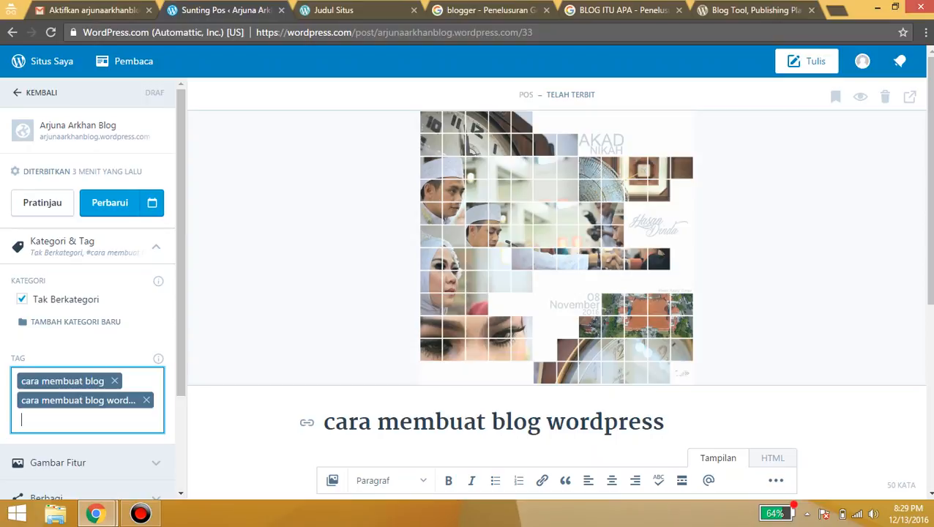
{"action": "left_click", "coordinate": [141, 513]}
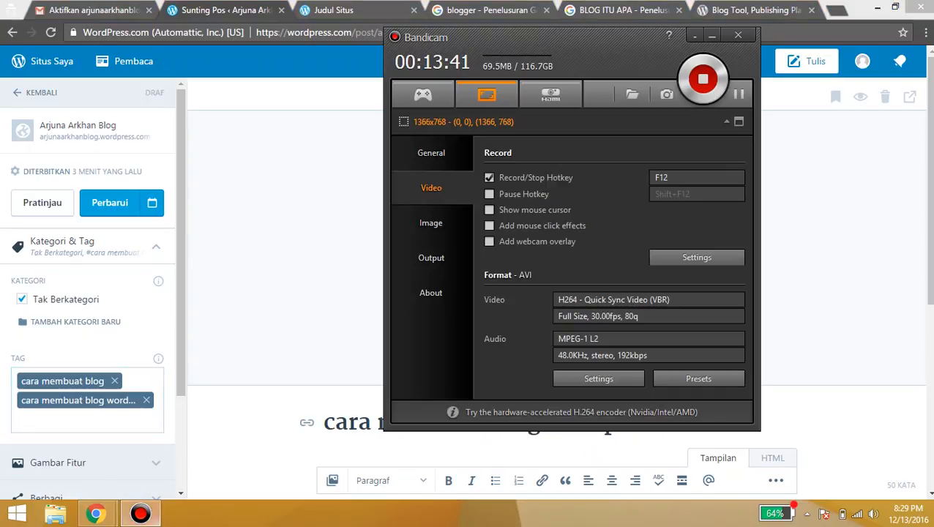